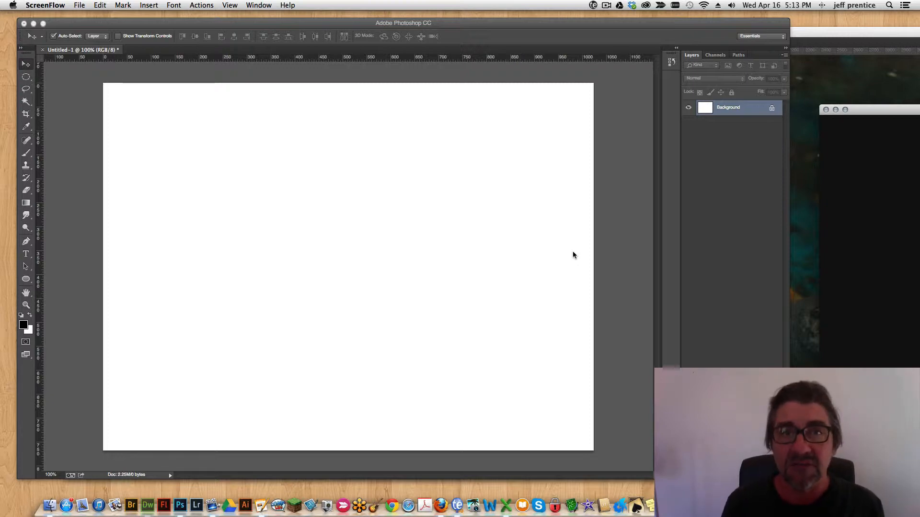
Step: View the open photos IMG_0044.JPG and IMG_3162.JPG in their floating window, and return to the blank Untitled-1 document
click(322, 160)
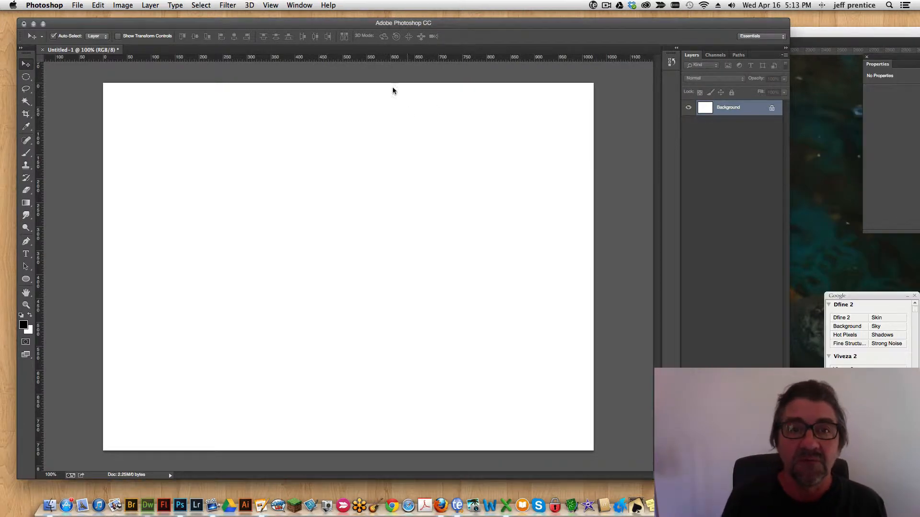
drag(474, 25, 467, 29)
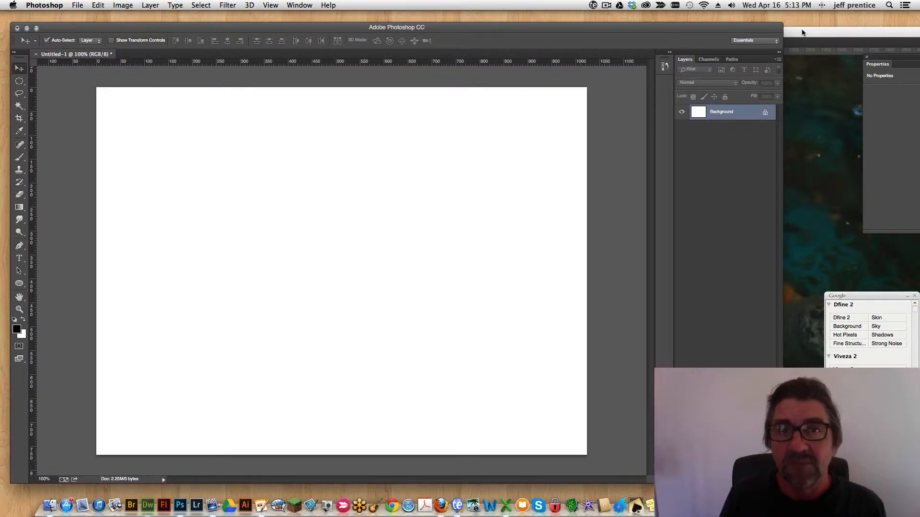
click(830, 40)
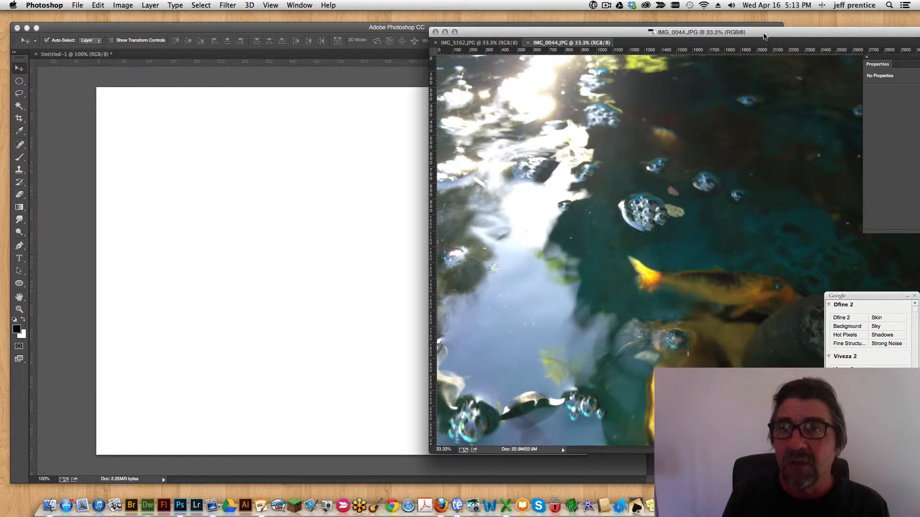
drag(769, 35, 619, 40)
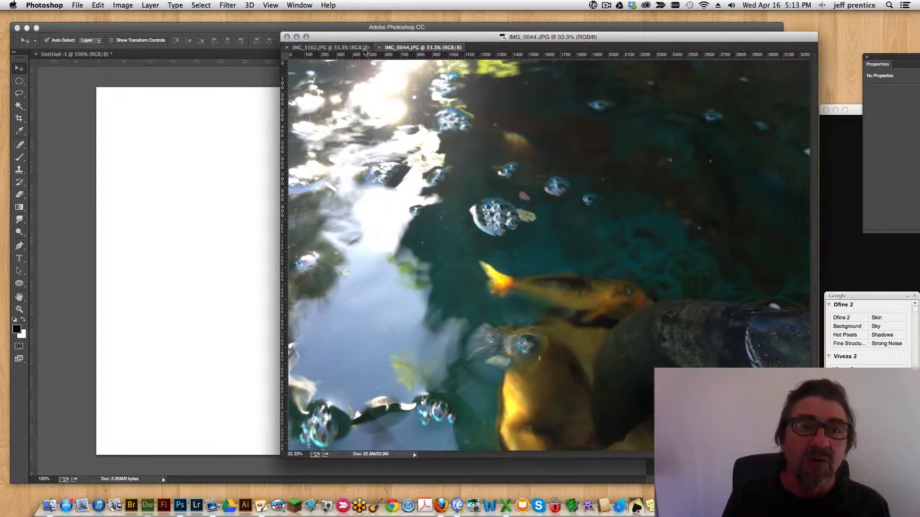
click(353, 49)
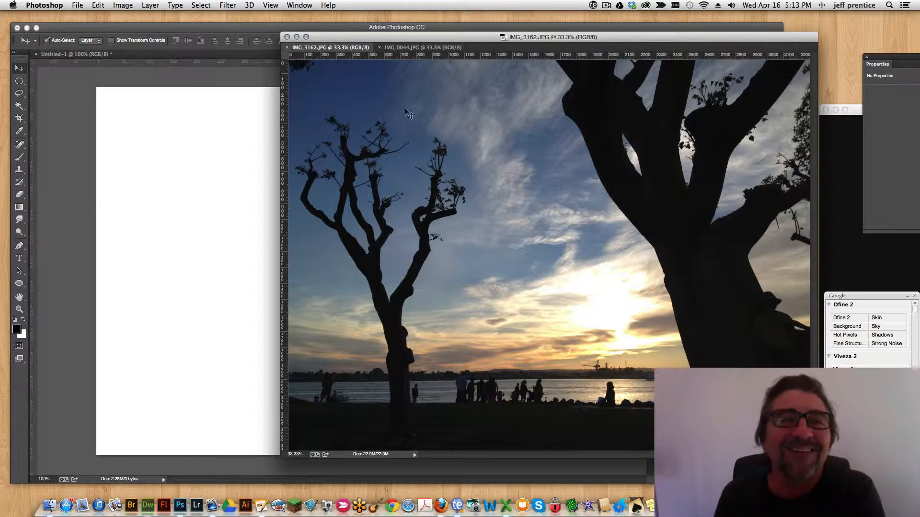
drag(361, 38, 441, 26)
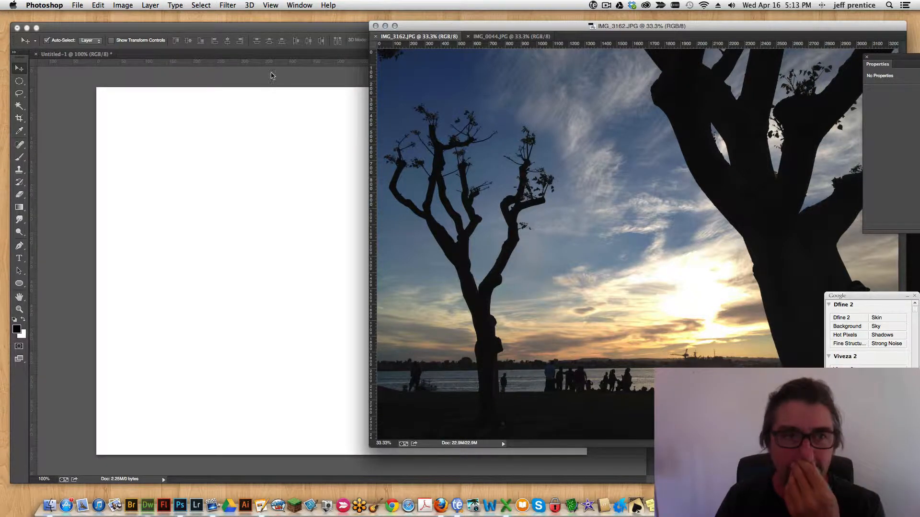
click(274, 25)
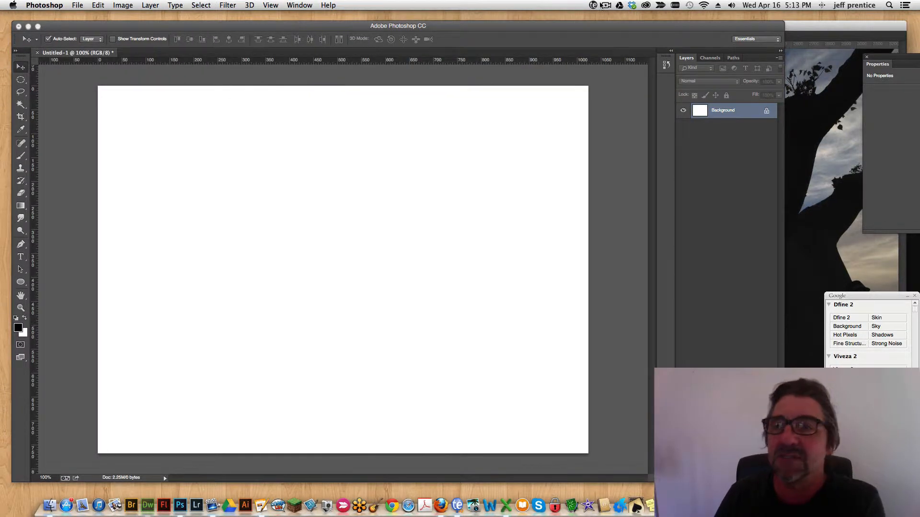
Step: Switch to Firefox and examine the 4 Abstractions_1 project brief and several compositions in its student gallery
key(super+Tab)
key(super+shift+Tab)
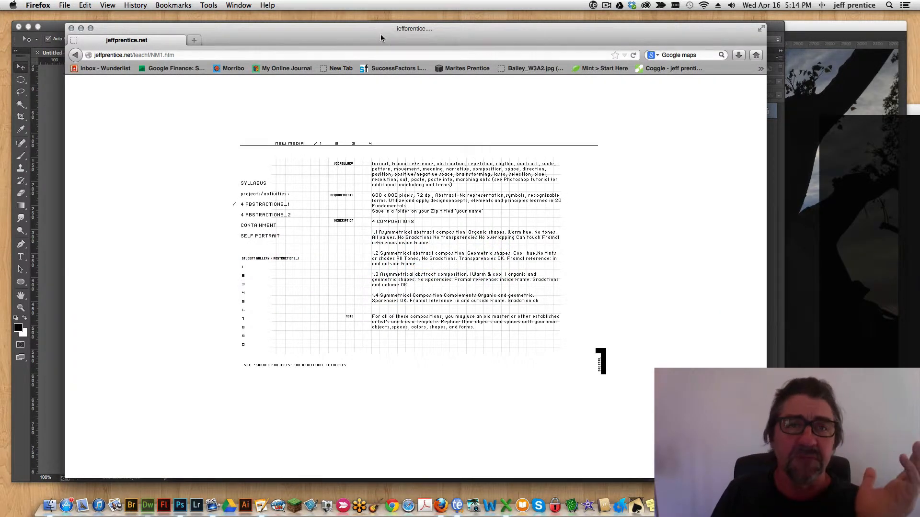
click(245, 270)
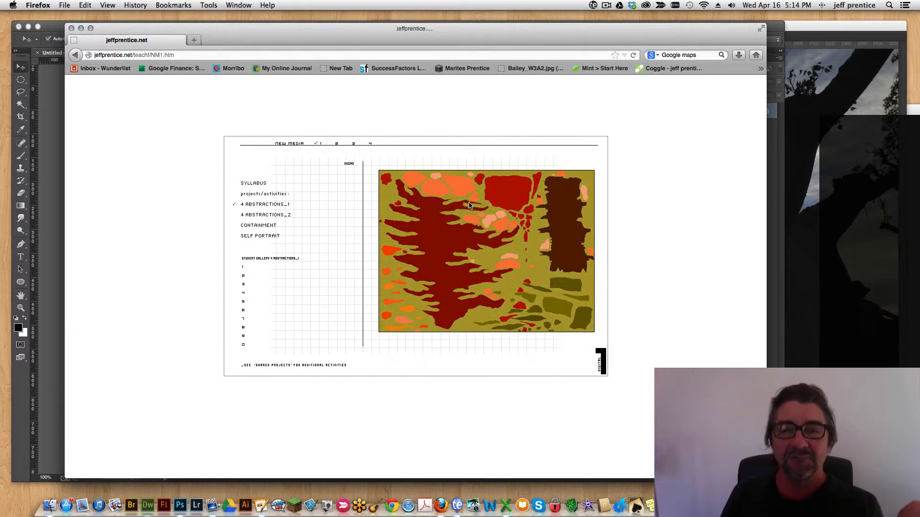
click(273, 215)
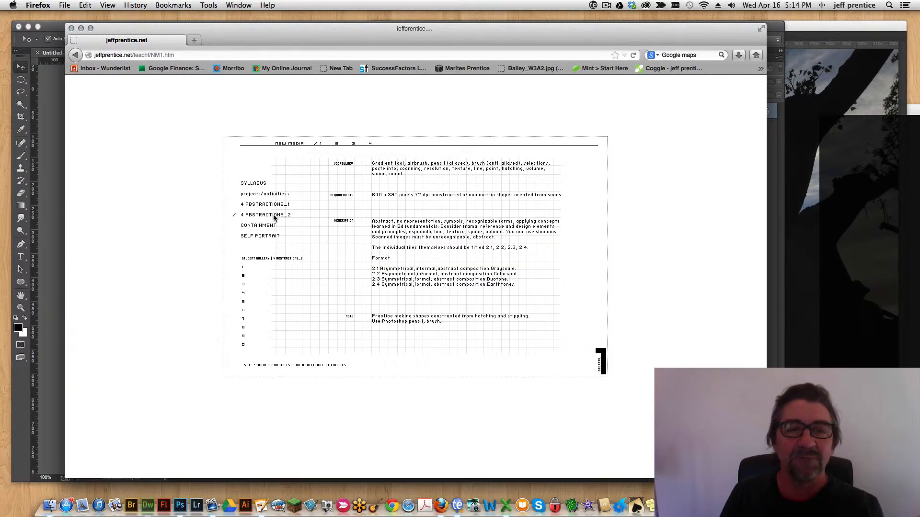
click(272, 206)
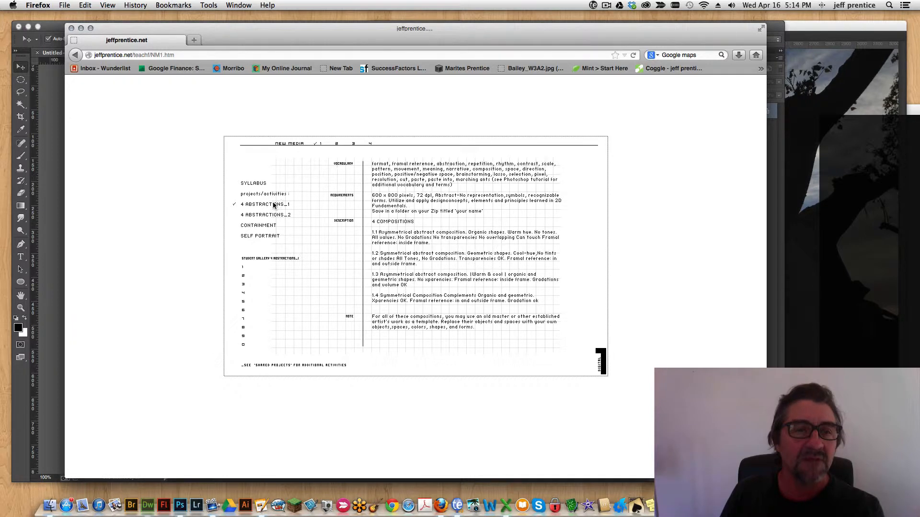
click(244, 277)
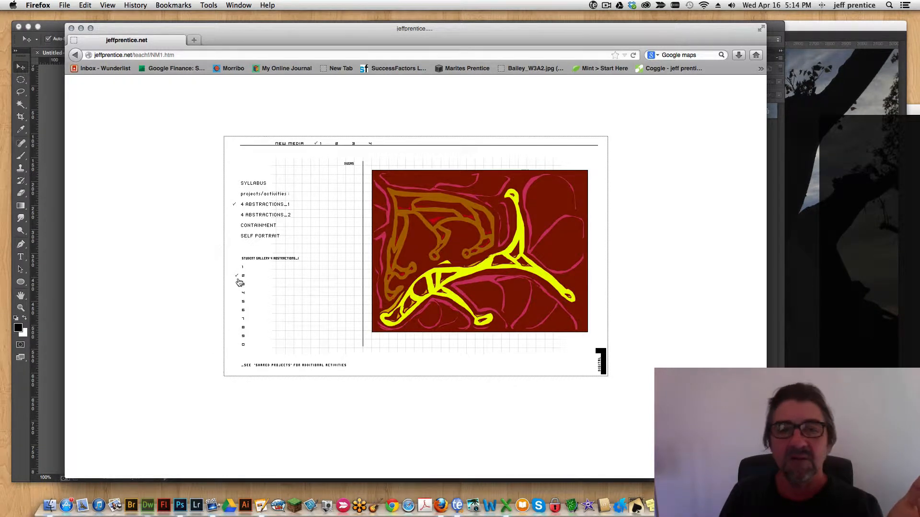
click(241, 283)
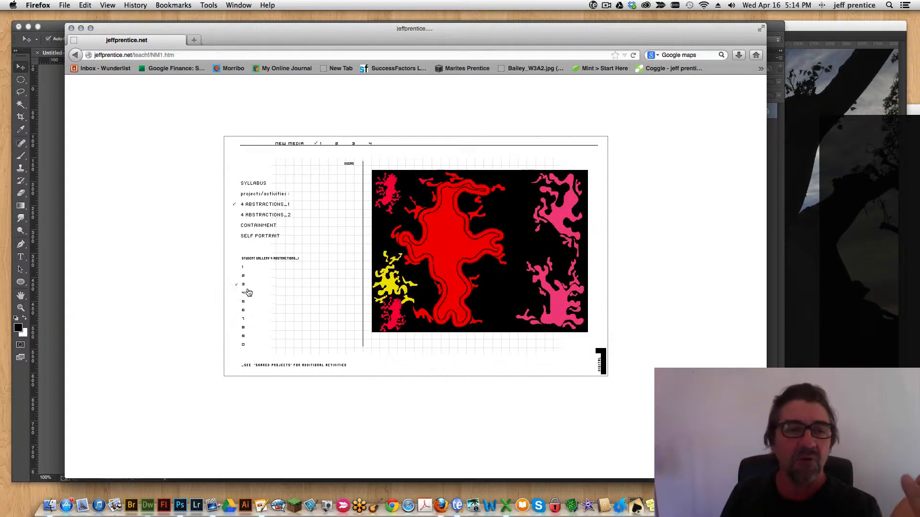
click(244, 293)
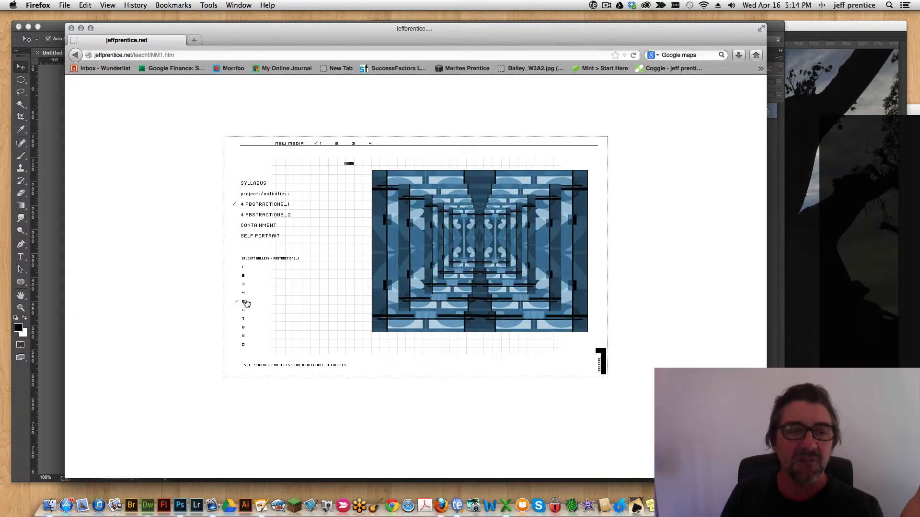
click(244, 319)
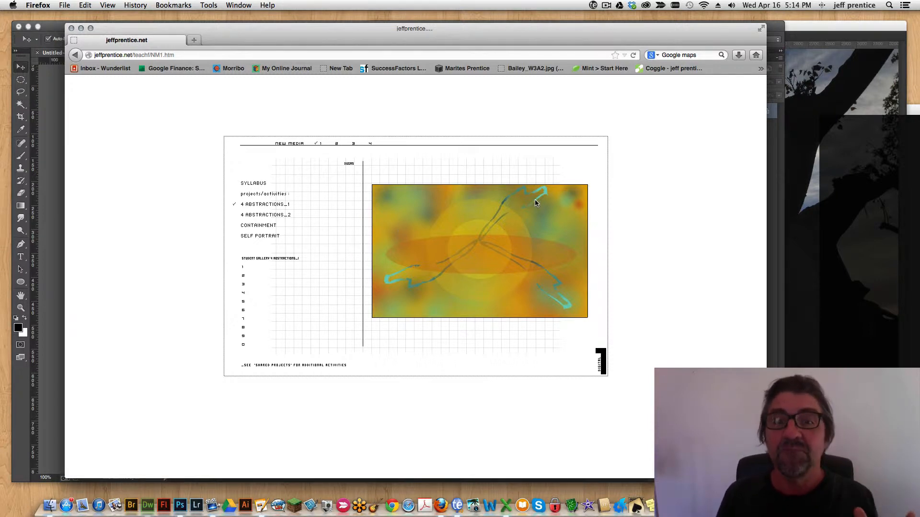
Step: Examine the 4 Abstractions_2 brief and its first four student gallery images, and return to the blank document in Photoshop
click(267, 215)
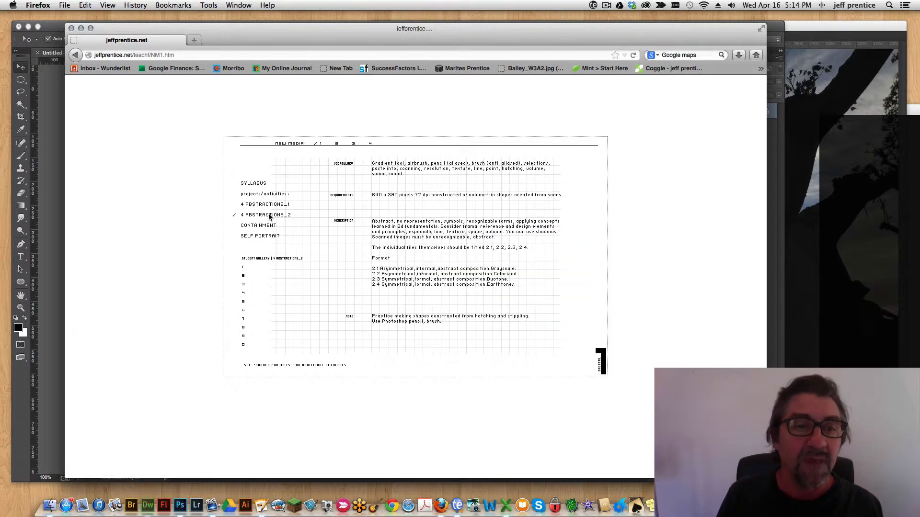
click(244, 268)
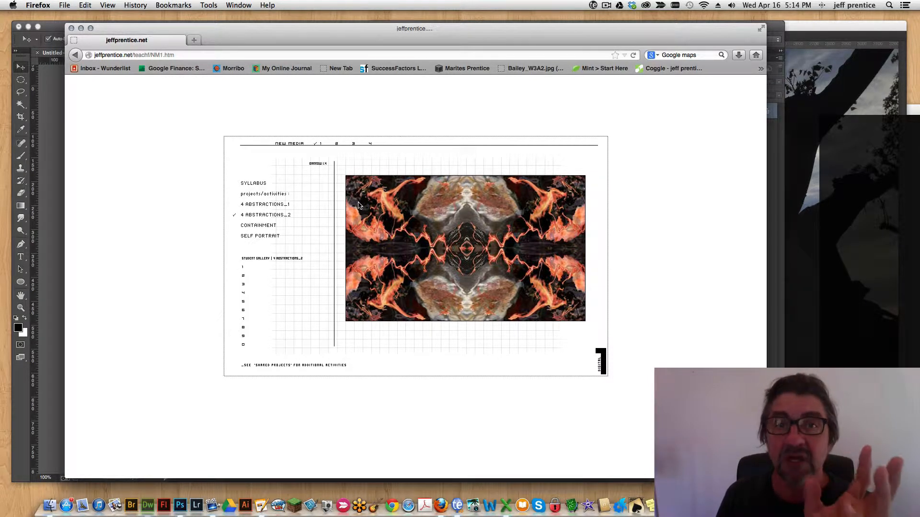
click(244, 277)
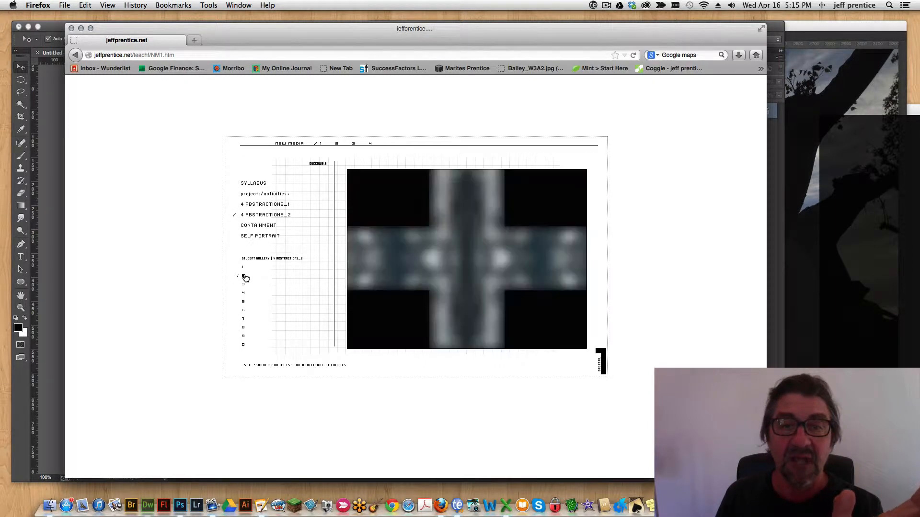
click(244, 285)
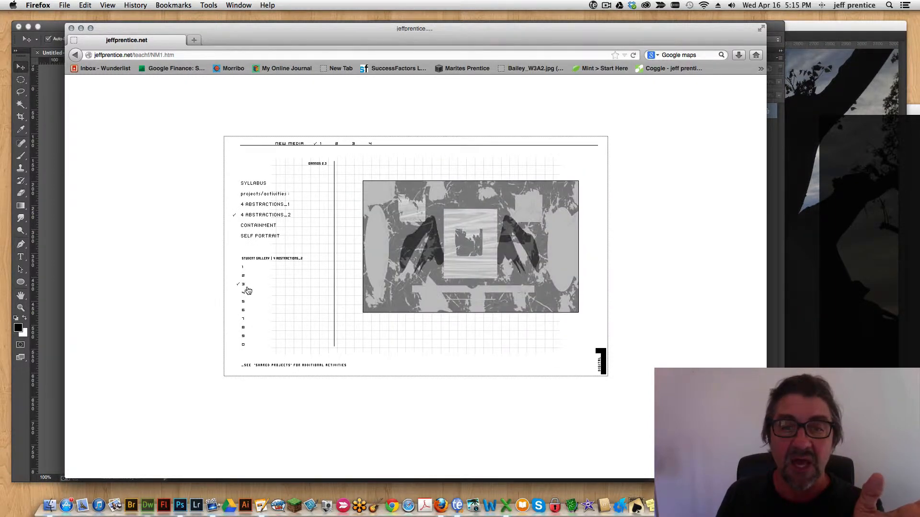
click(244, 296)
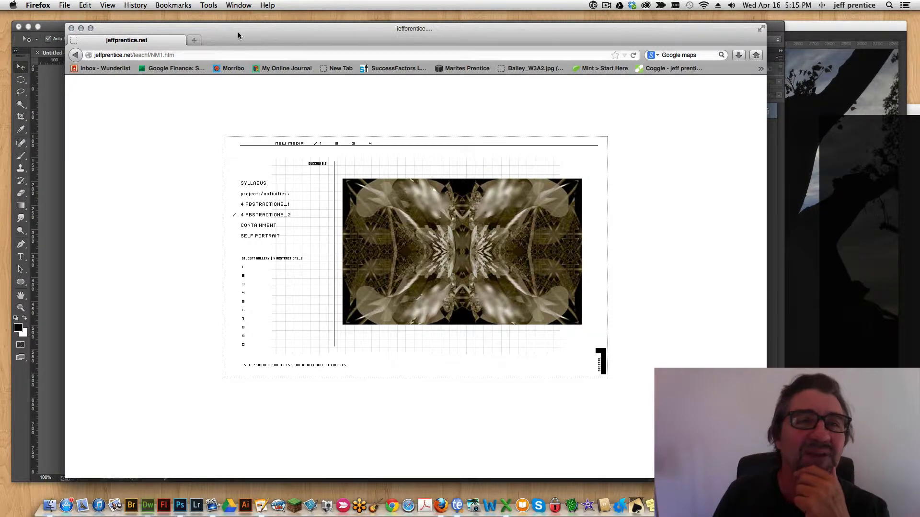
drag(245, 33, 865, 165)
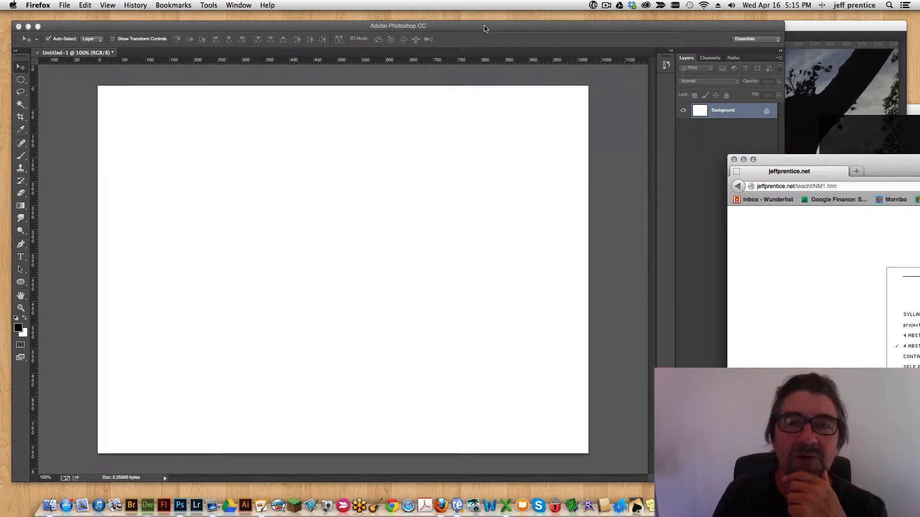
click(486, 27)
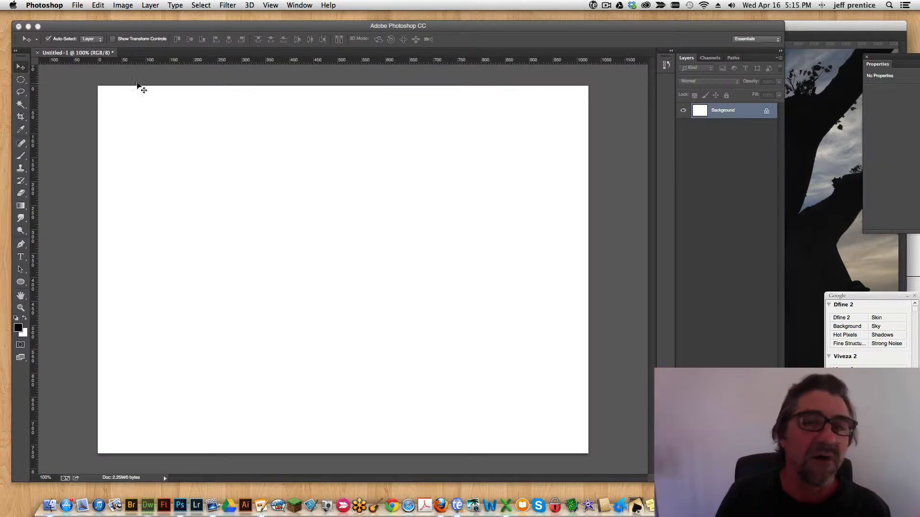
Step: Add a new layer and lasso an organic shape with a wavy edge in the canvas's upper-left area, extending its lower end
key(super+alt+shift+n)
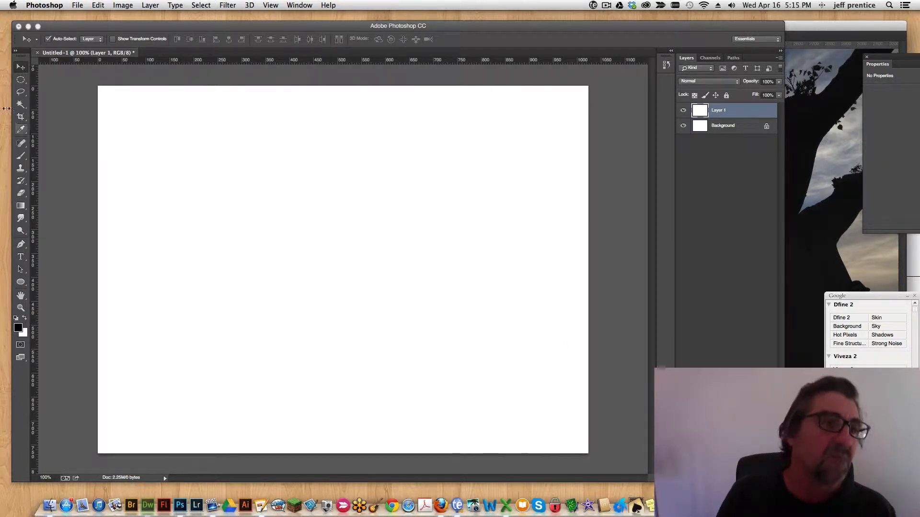
click(22, 92)
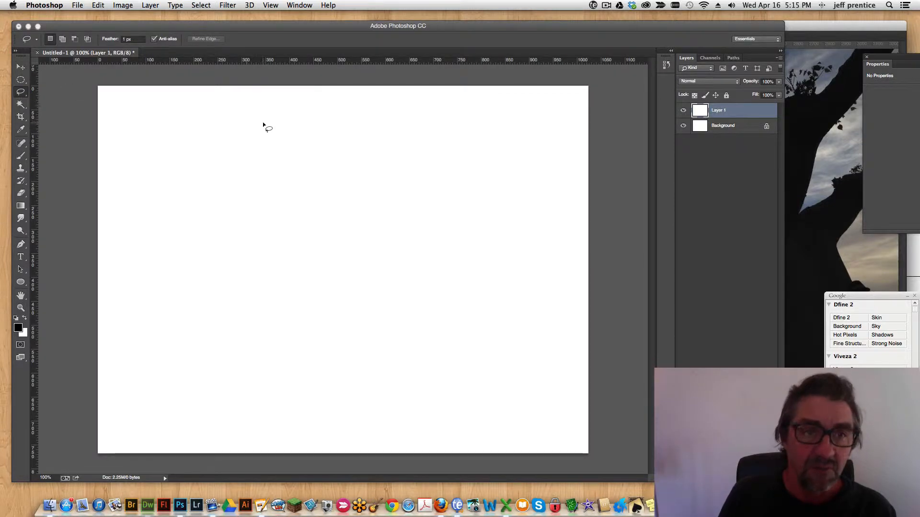
mouse_move(271, 122)
mouse_down()
mouse_move(252, 143)
mouse_move(265, 147)
mouse_move(260, 155)
mouse_move(248, 148)
mouse_move(246, 156)
mouse_move(240, 142)
mouse_move(234, 159)
mouse_move(225, 151)
mouse_move(222, 169)
mouse_move(214, 162)
mouse_move(231, 172)
mouse_move(216, 185)
mouse_move(229, 193)
mouse_move(224, 199)
mouse_move(245, 195)
mouse_move(285, 143)
mouse_move(274, 123)
mouse_up()
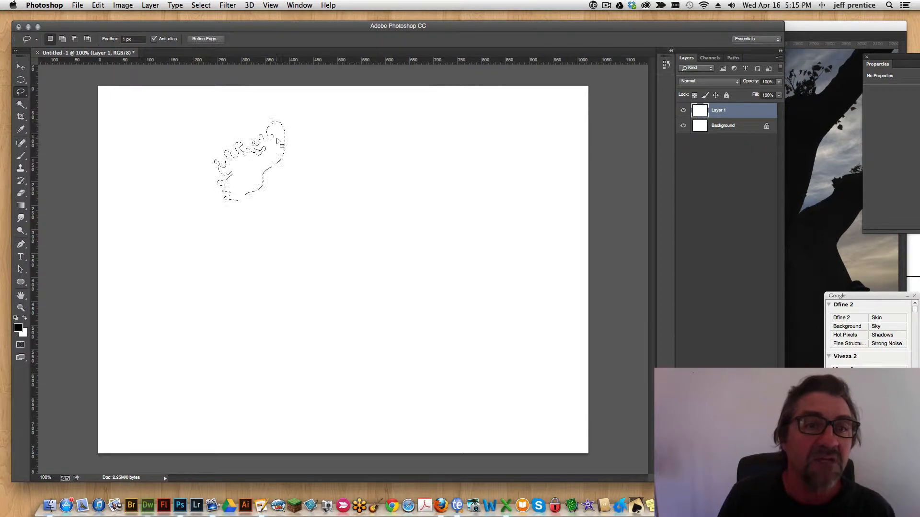
key(shift)
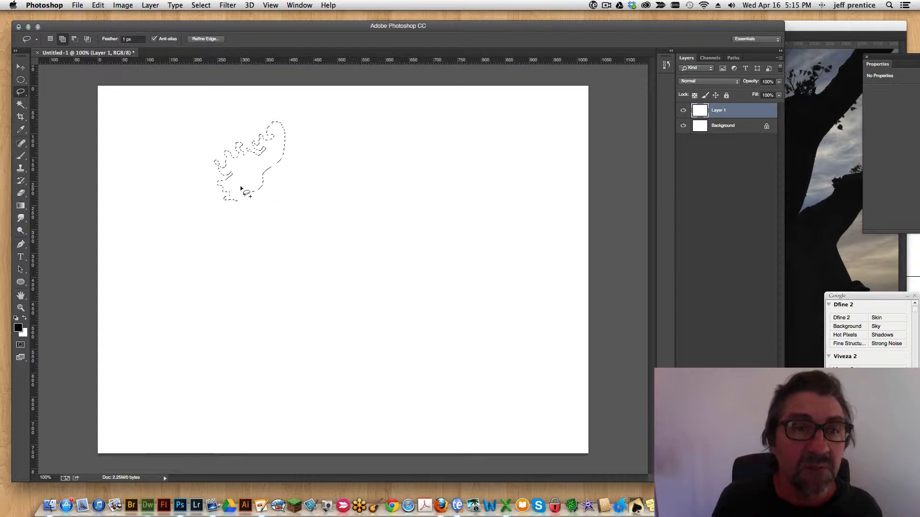
mouse_move(234, 204)
mouse_down()
mouse_move(242, 211)
mouse_move(254, 192)
mouse_move(241, 215)
mouse_move(269, 227)
mouse_up()
Step: Add small irregular freehand lobes along the lower and side edges of the lasso selection, working at high magnification
click(21, 308)
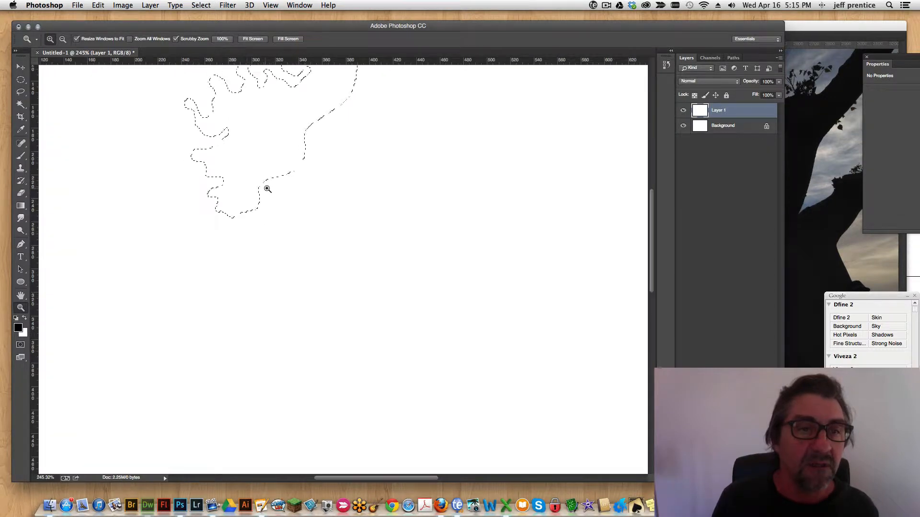
key(space)
drag(249, 178, 327, 249)
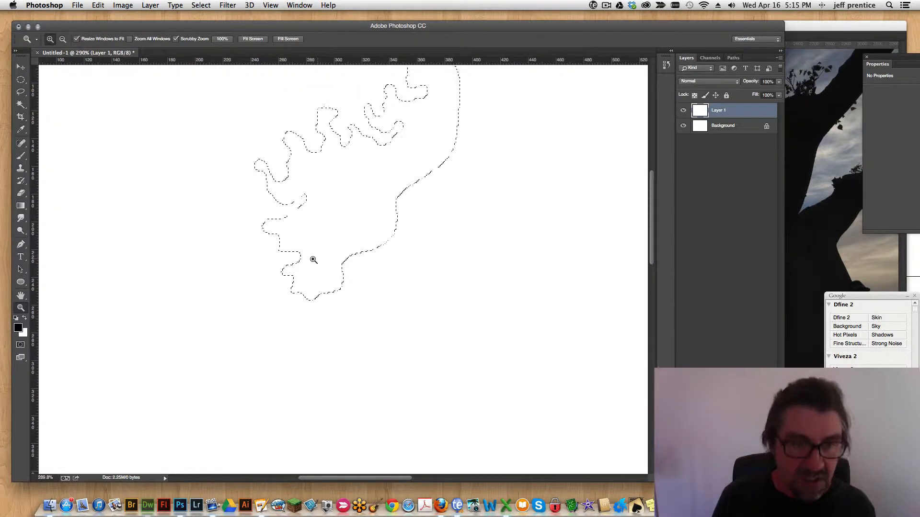
drag(312, 258, 388, 275)
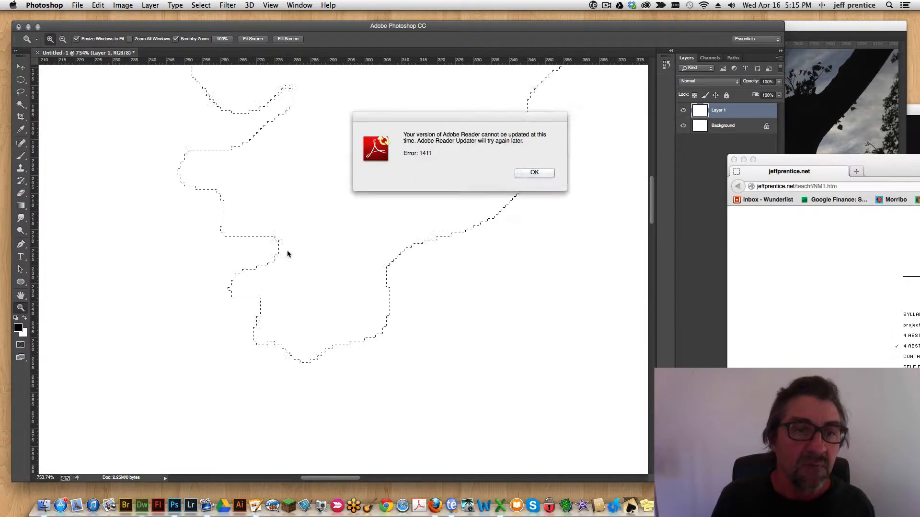
click(525, 172)
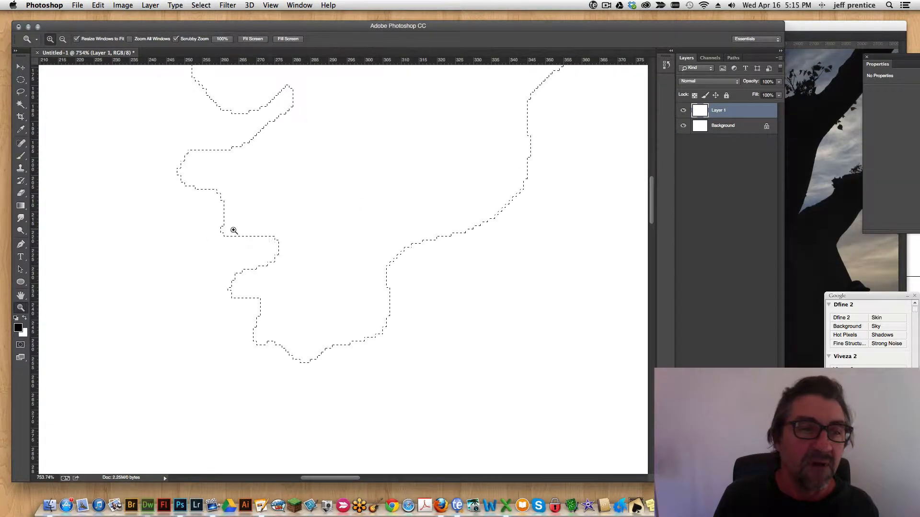
click(21, 91)
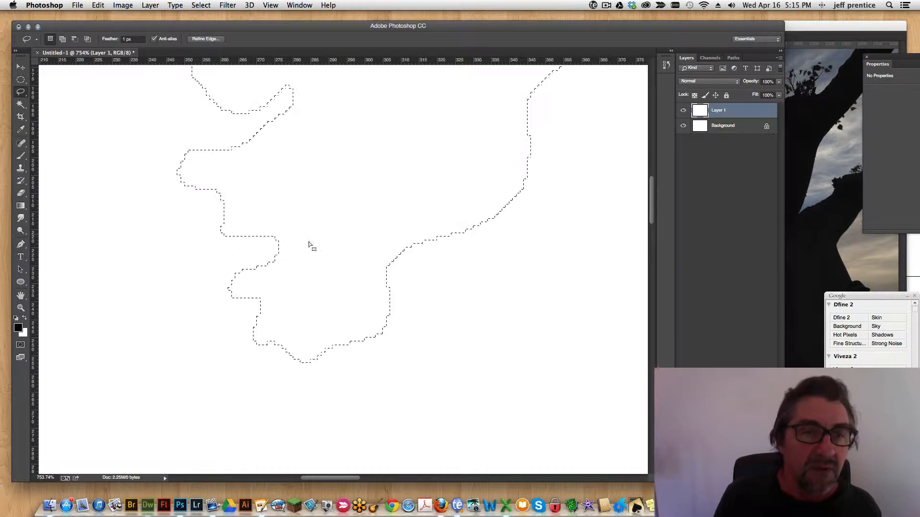
mouse_move(376, 298)
mouse_down()
mouse_move(406, 304)
mouse_move(384, 254)
mouse_move(416, 269)
mouse_move(451, 230)
mouse_move(491, 250)
mouse_move(380, 332)
mouse_move(364, 370)
mouse_move(357, 343)
mouse_move(288, 396)
mouse_move(257, 345)
mouse_move(225, 359)
mouse_move(259, 326)
mouse_up()
mouse_move(226, 279)
mouse_down()
mouse_move(191, 280)
mouse_move(242, 269)
mouse_up()
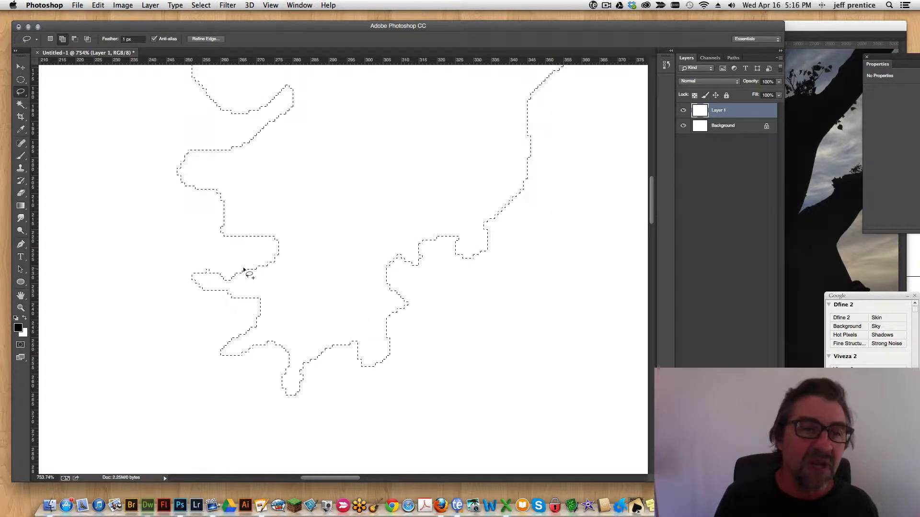
mouse_move(243, 213)
mouse_down()
mouse_move(191, 207)
mouse_move(218, 216)
mouse_up()
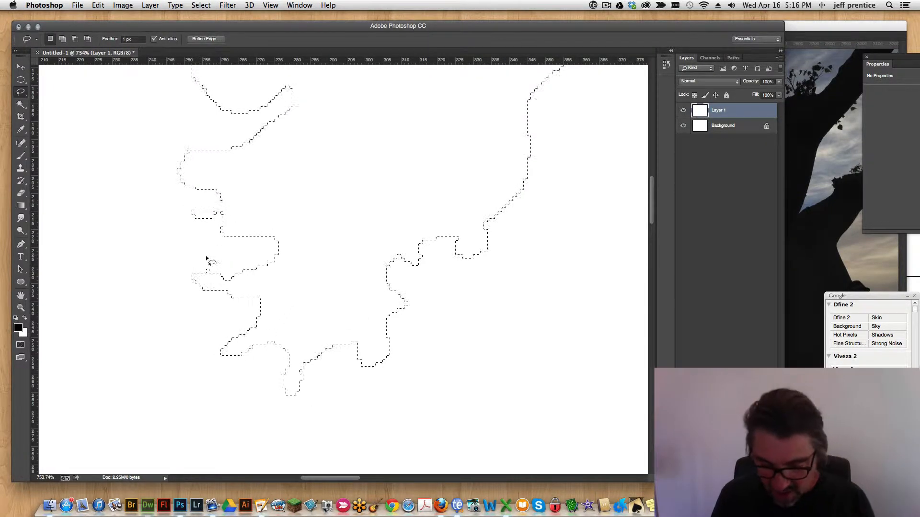
Step: Zoom out to 200% to view the whole lasso selection
key(super+minus)
key(super+minus)
key(super+minus)
key(super+minus)
key(super+minus)
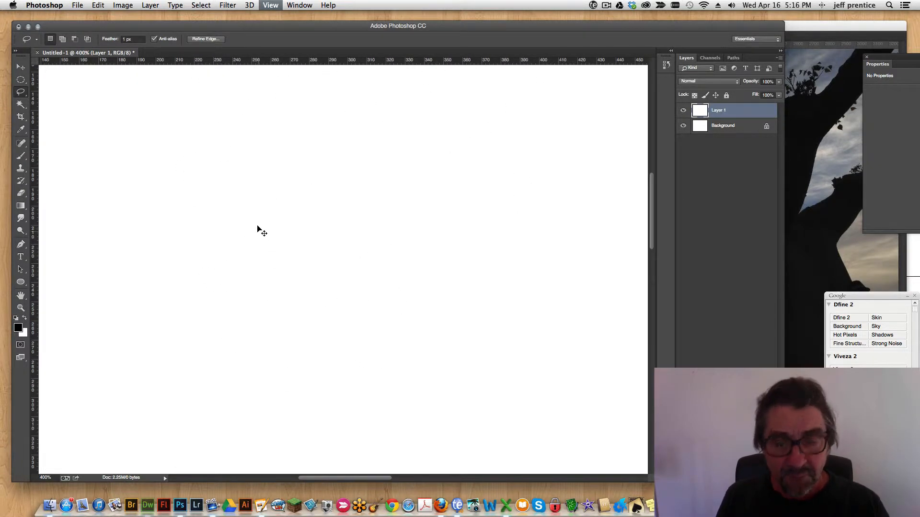
key(super+minus)
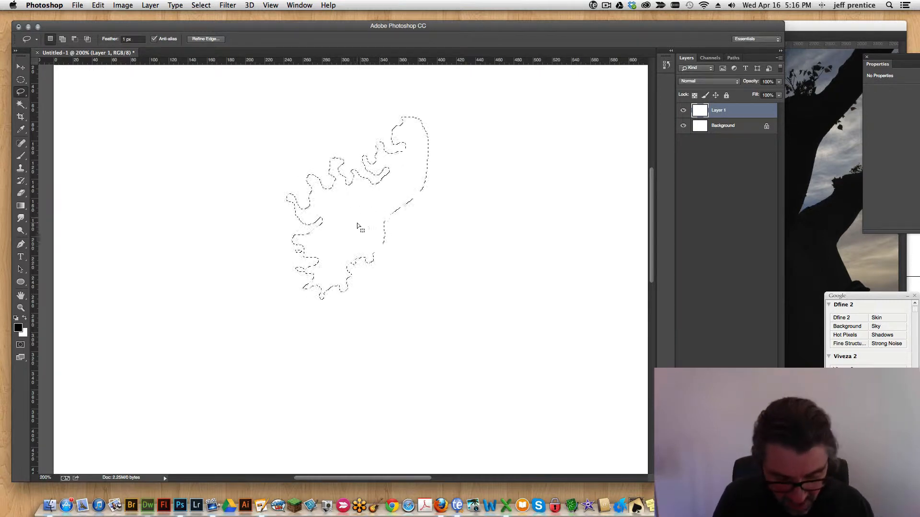
Step: Set the foreground colour to mid grey #717171, fill the jagged lasso selection with it, and deselect
click(18, 328)
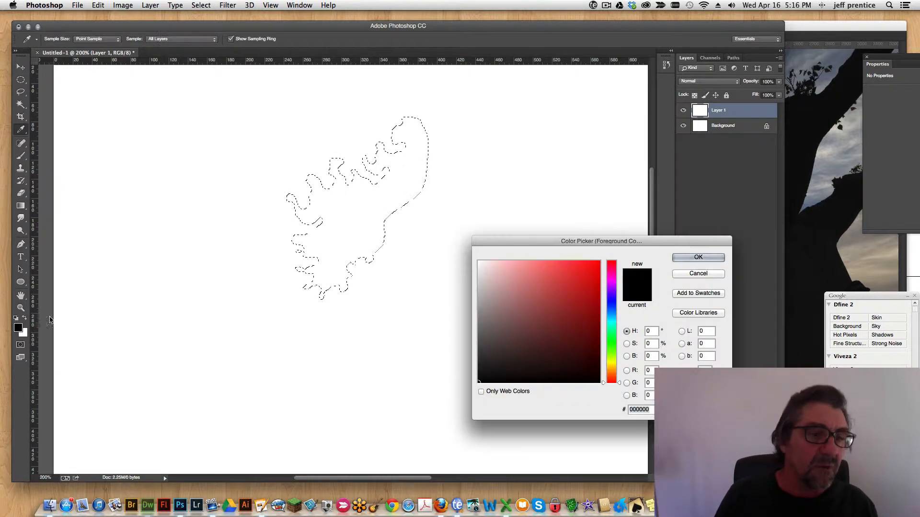
mouse_move(487, 296)
mouse_down()
mouse_move(454, 354)
mouse_move(530, 318)
mouse_move(465, 329)
mouse_up()
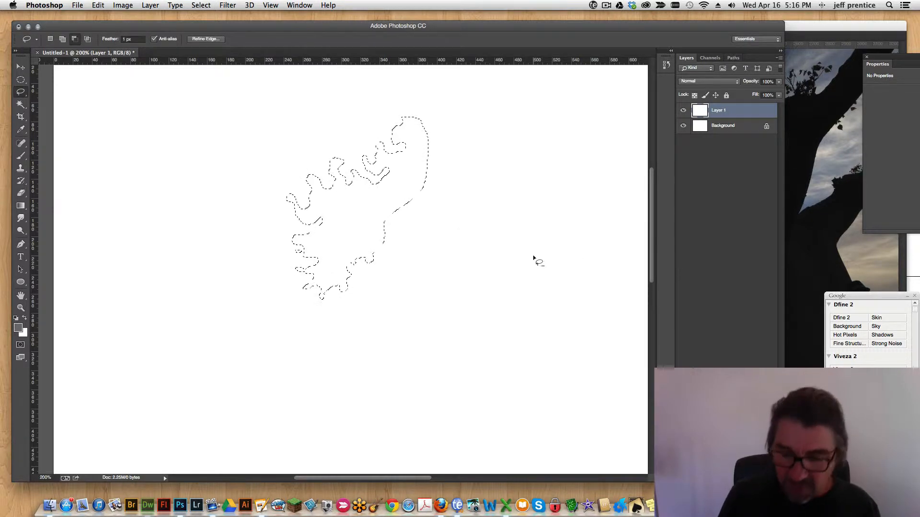
key(alt+BackSpace)
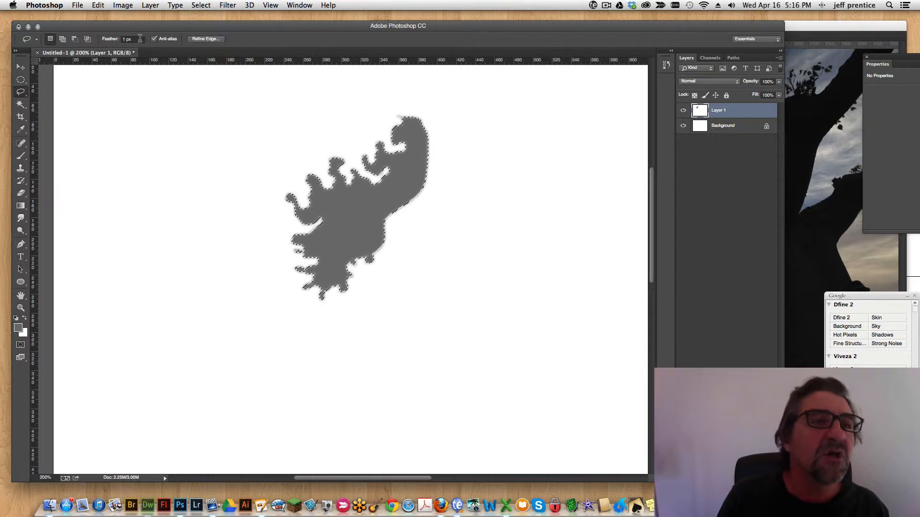
key(super+d)
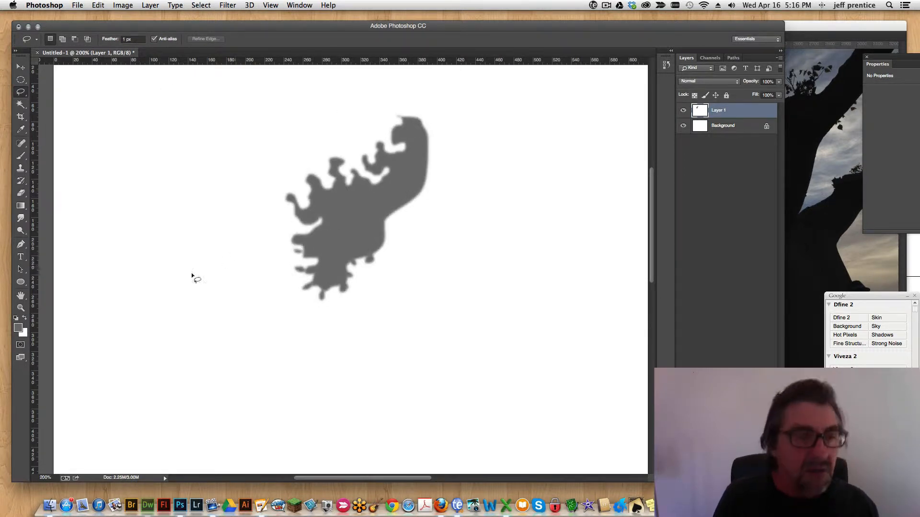
Step: Set the lasso feather to 0 px, outline a thin irregular vertical strip beside the jagged shape down to the canvas's lower edge, and fill it grey
click(22, 230)
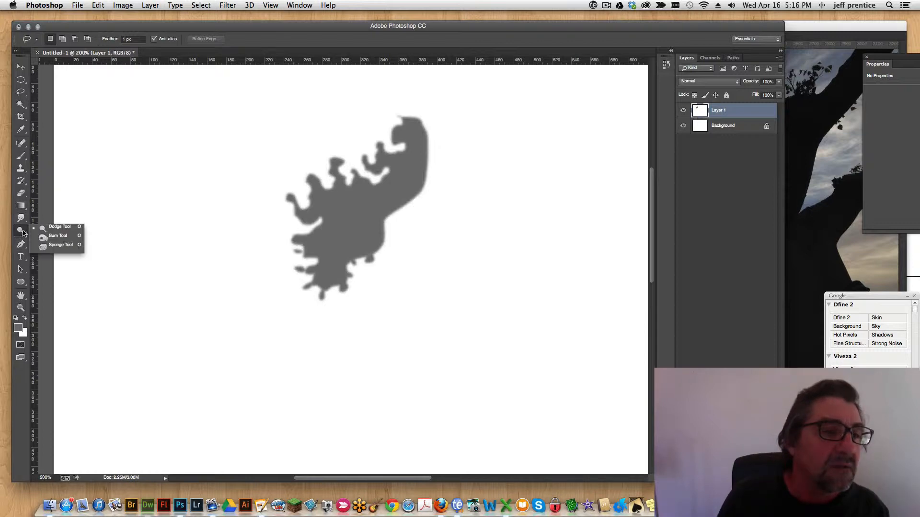
double_click(21, 307)
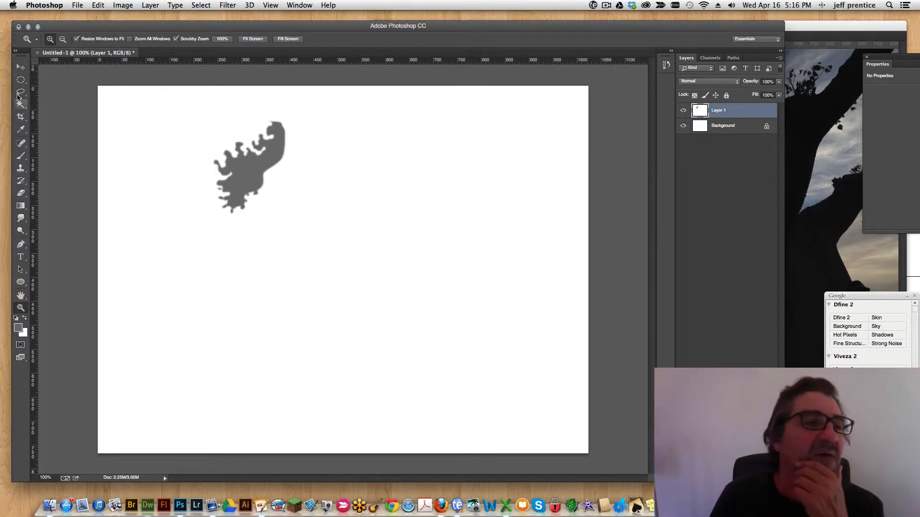
click(20, 93)
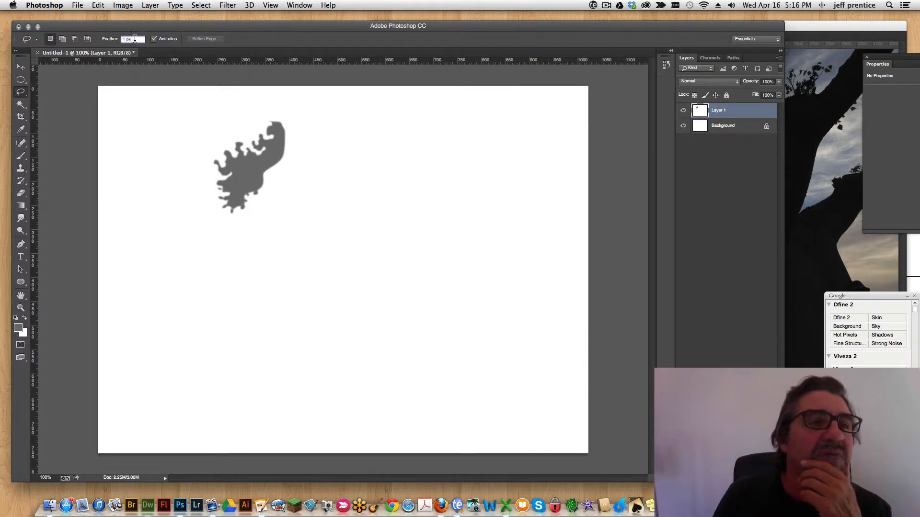
text(0)
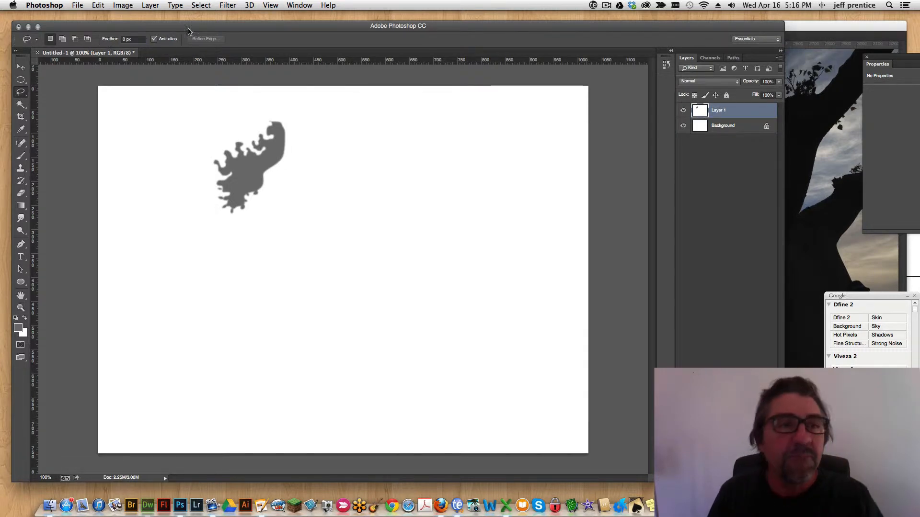
drag(306, 152, 288, 184)
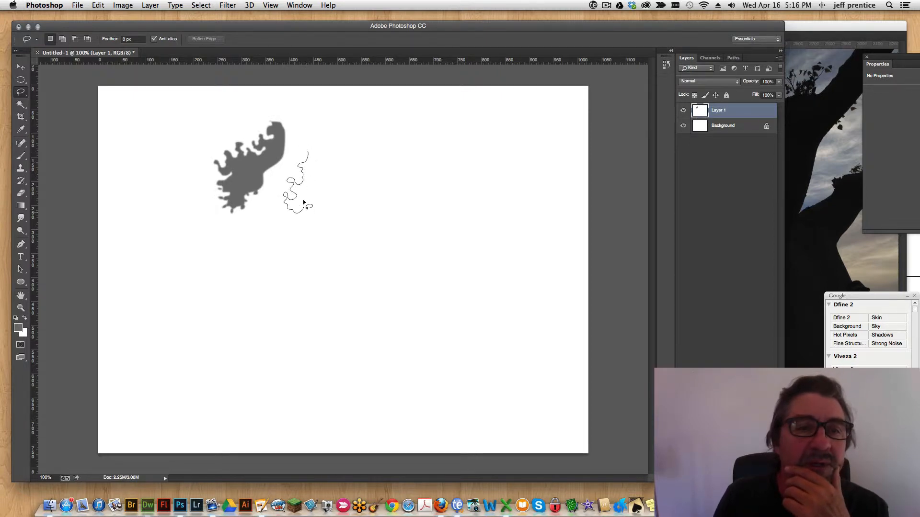
drag(295, 248, 296, 269)
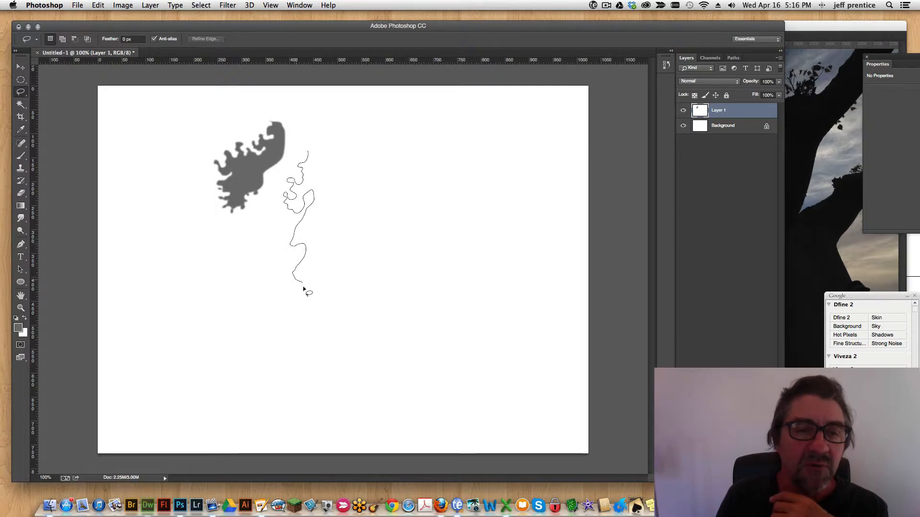
drag(298, 358, 305, 435)
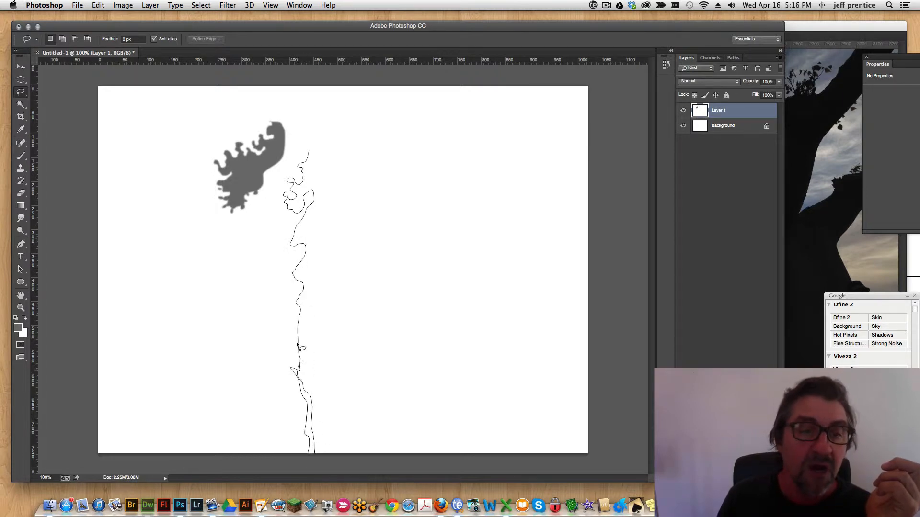
drag(303, 233, 310, 152)
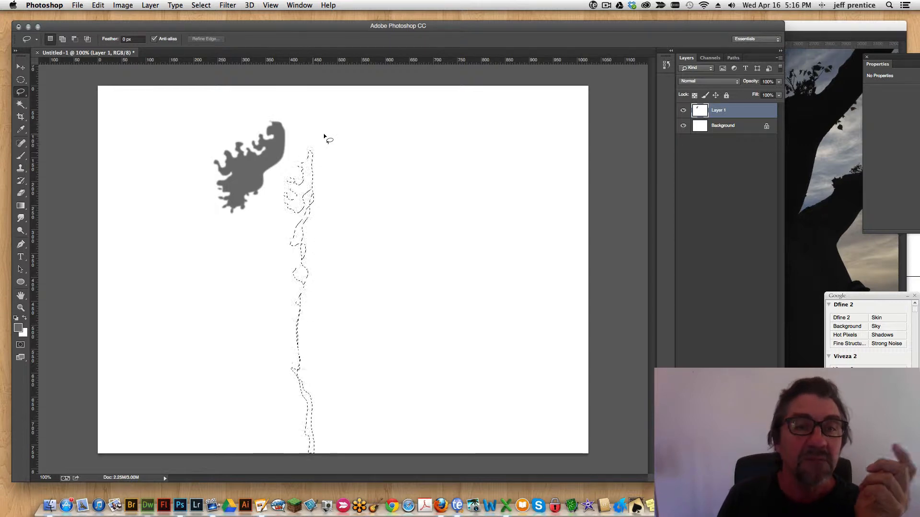
key(alt+BackSpace)
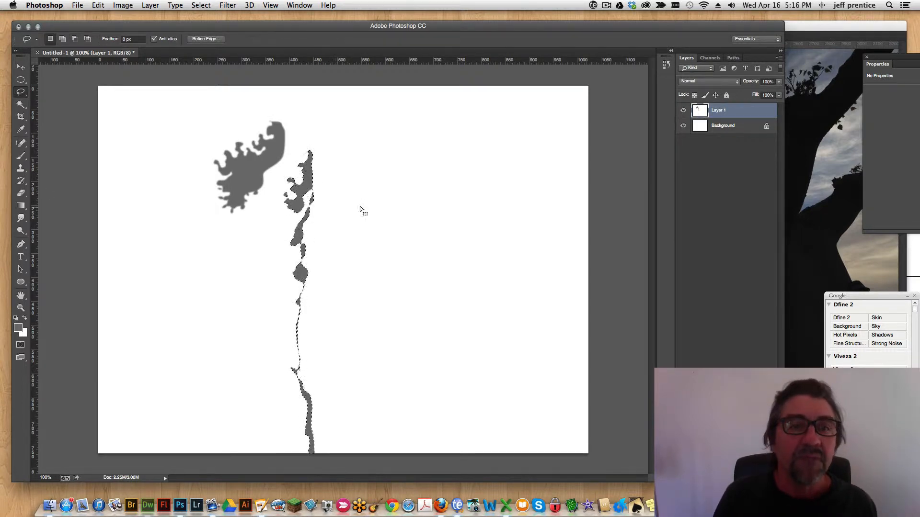
Step: Lasso a second wavy vertical strip to the right of the first one, with self-crossing edges, and fill it with the same grey
drag(341, 192, 328, 272)
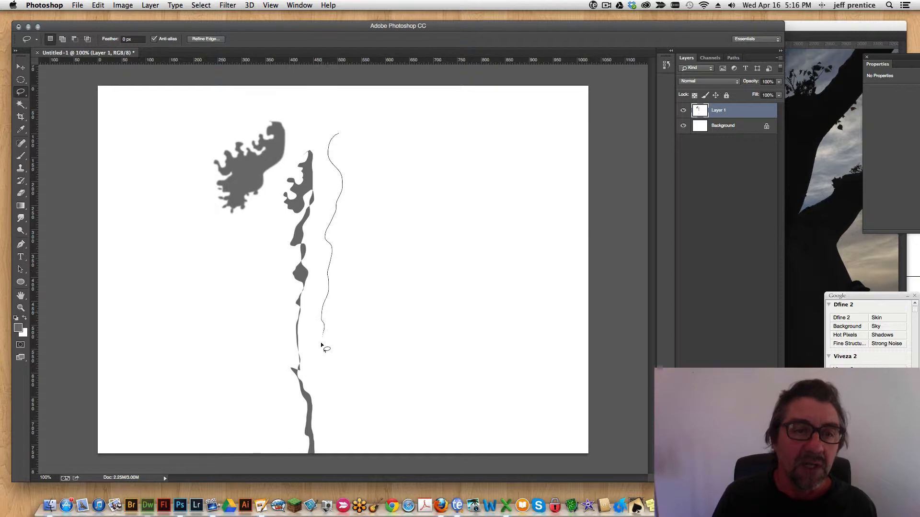
mouse_move(338, 444)
mouse_down()
mouse_move(325, 425)
mouse_move(322, 298)
mouse_up()
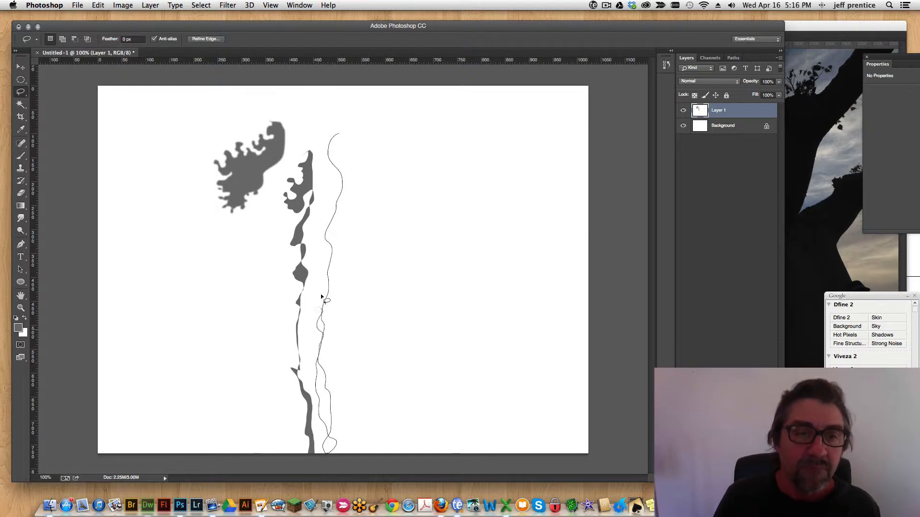
mouse_move(330, 163)
mouse_down()
mouse_move(338, 129)
mouse_move(341, 138)
mouse_up()
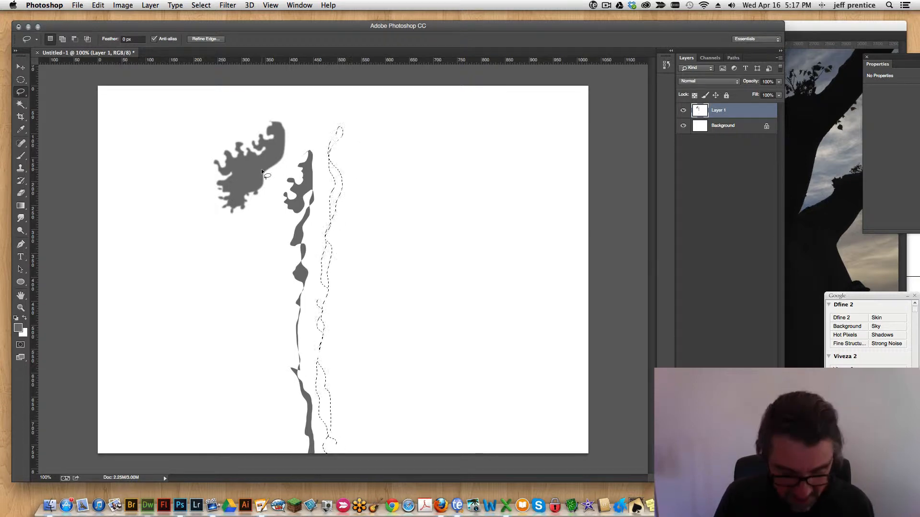
key(alt+BackSpace)
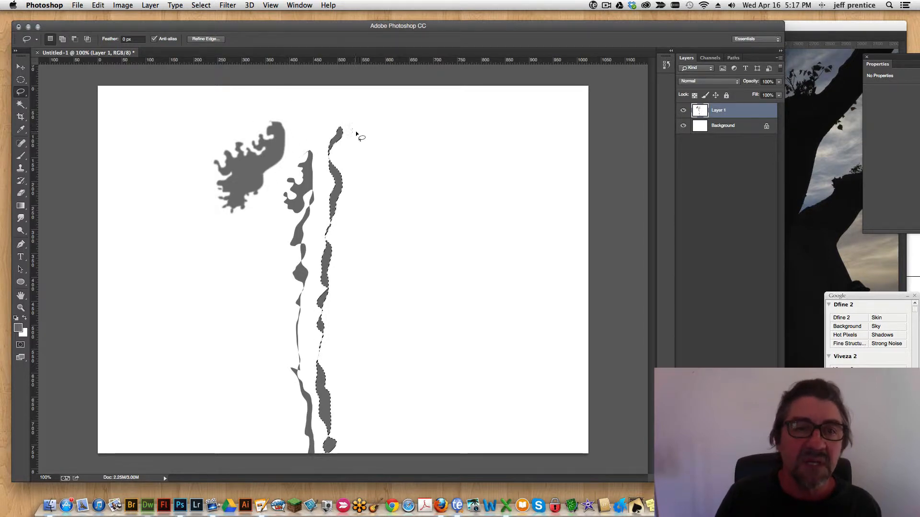
Step: Lasso a third, slightly taller wavy strip to the right of the second, fill it with the same grey, and deselect
click(355, 114)
mouse_move(358, 231)
mouse_down()
mouse_move(338, 379)
mouse_move(354, 421)
mouse_up()
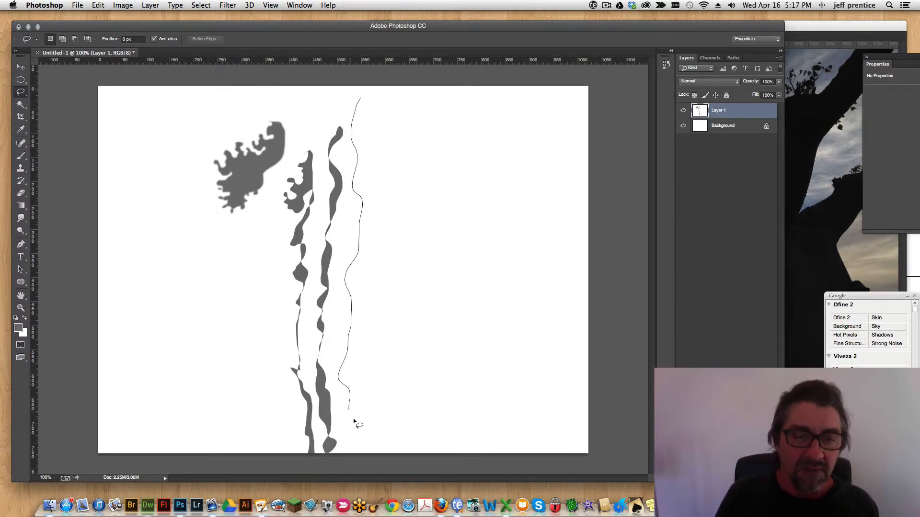
mouse_move(339, 283)
mouse_down()
mouse_move(362, 148)
mouse_move(322, 92)
mouse_up()
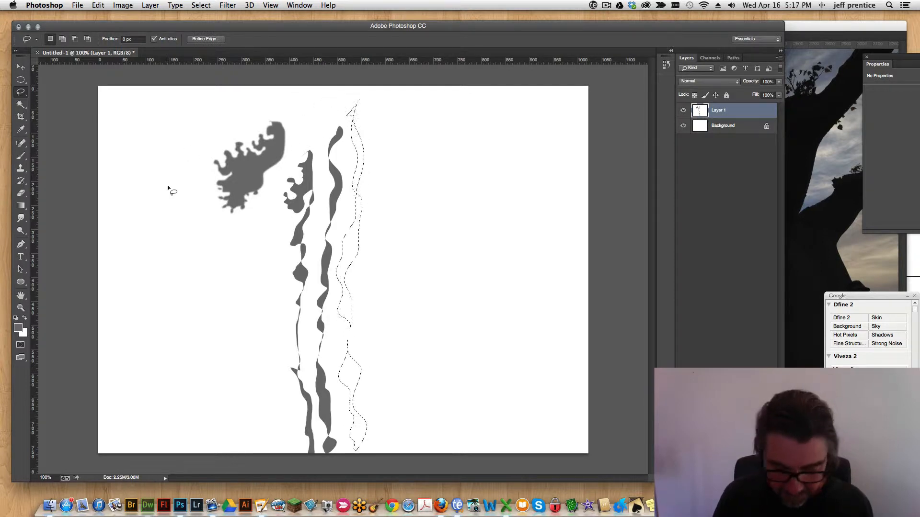
key(alt+BackSpace)
click(285, 149)
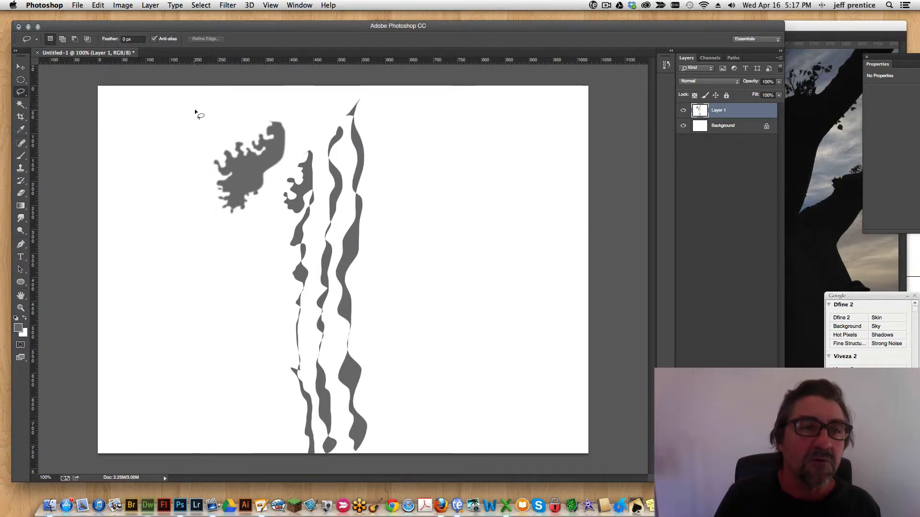
Step: Delete the jagged grey shape in the canvas's upper-left area using an elliptical selection around it, and deselect
mouse_move(197, 107)
mouse_down()
mouse_move(246, 154)
mouse_move(263, 206)
mouse_up()
key(super+z)
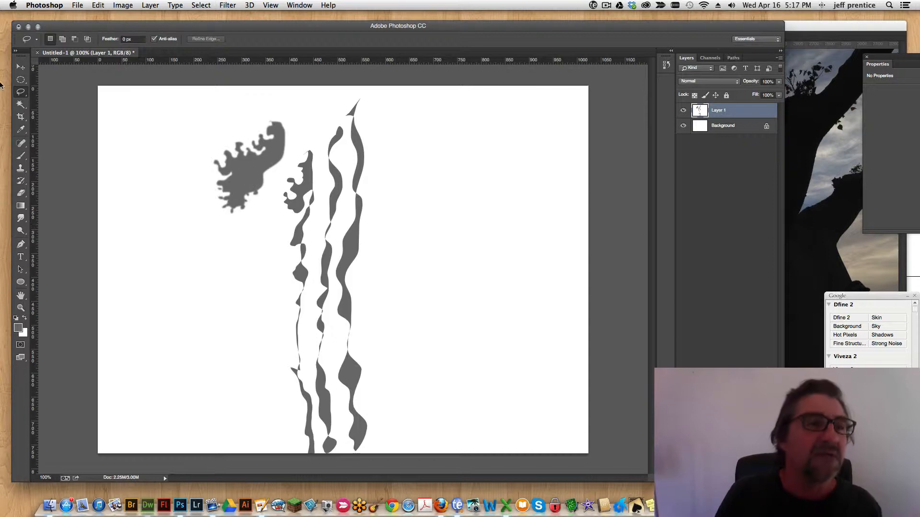
click(20, 80)
drag(171, 89, 288, 222)
key(Delete)
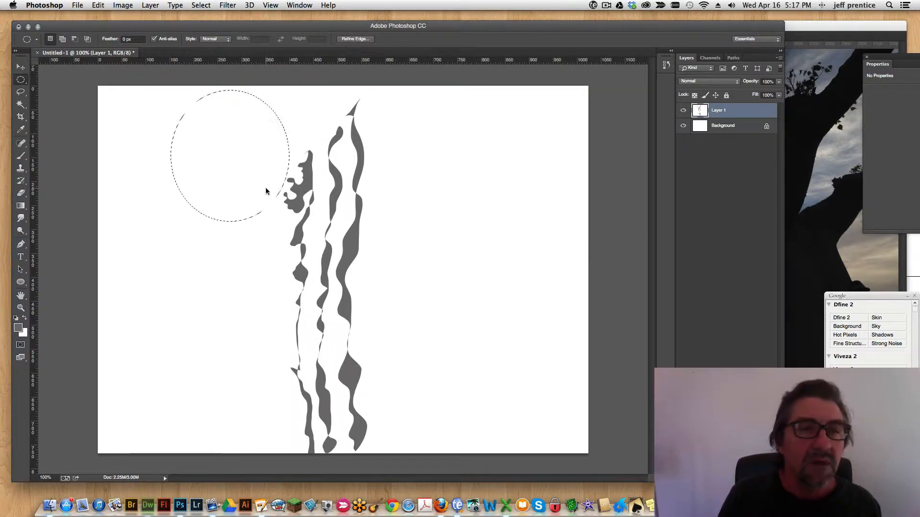
key(super+d)
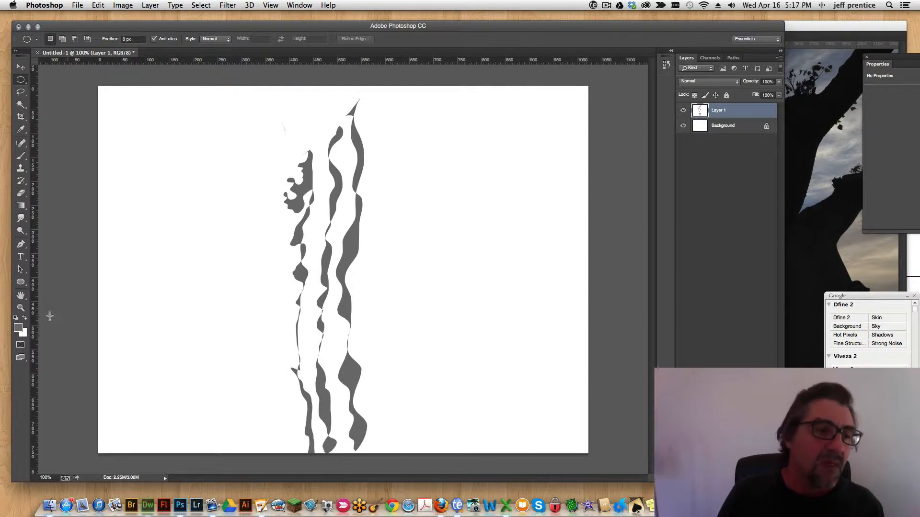
Step: Set the foreground colour to a darker neutral grey
click(20, 330)
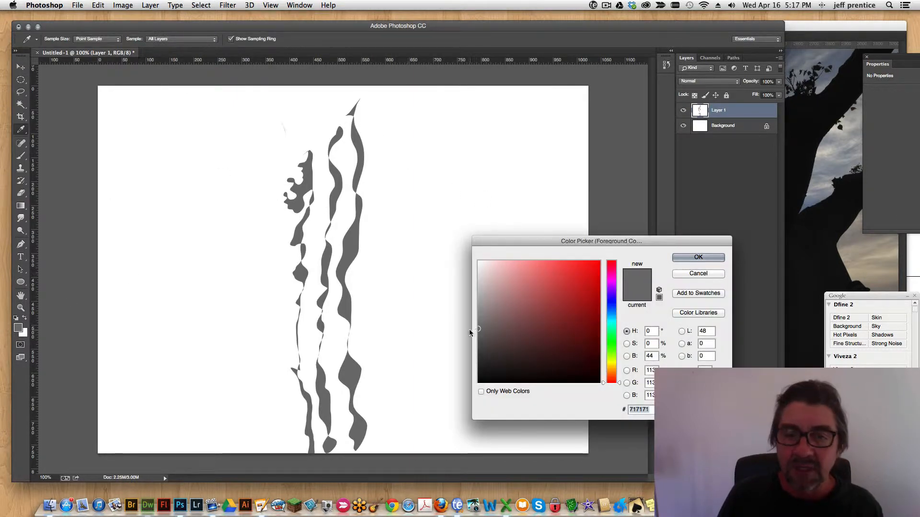
drag(469, 333, 473, 353)
click(697, 258)
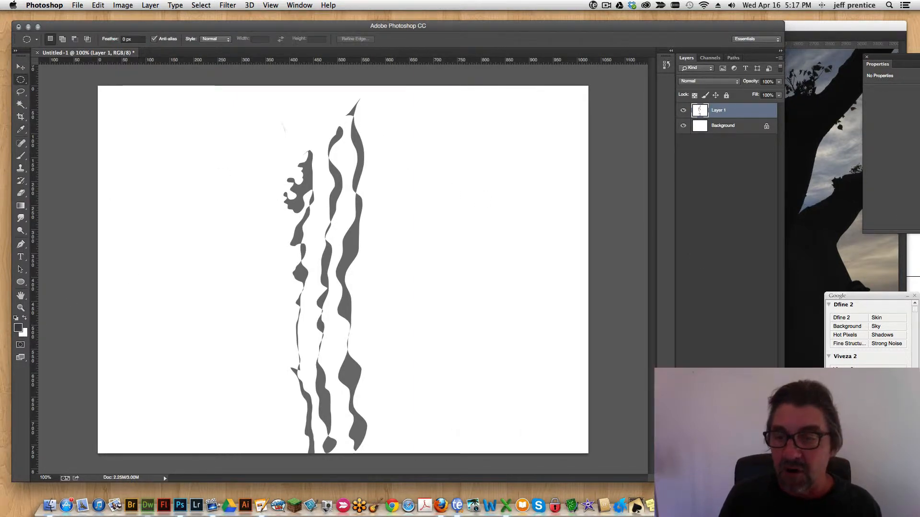
Step: On a new layer, lasso a full-height wavy vertical strip to the right of the three grey strips and fill it with the darker grey
key(super+shift+alt+n)
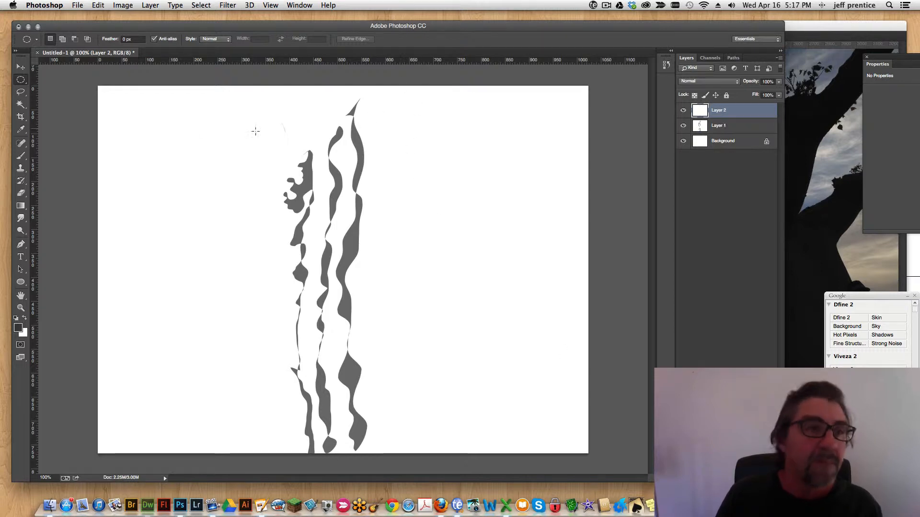
click(20, 92)
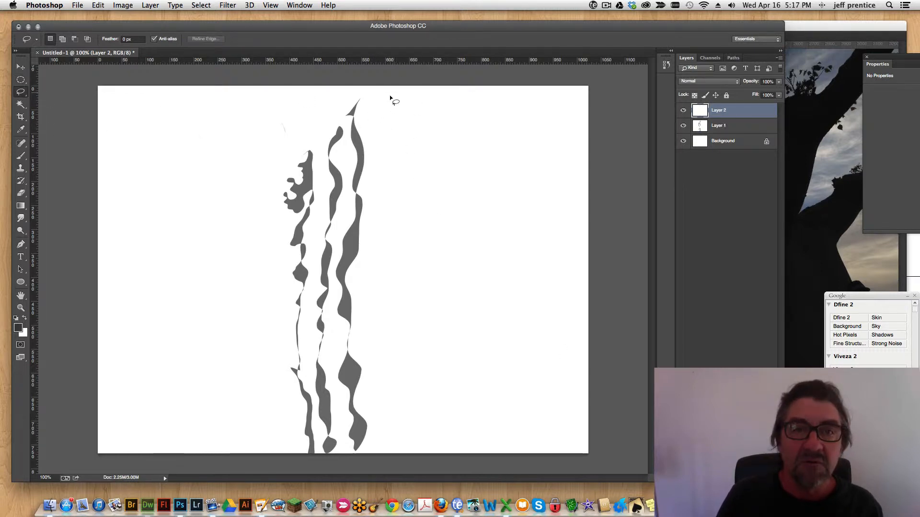
mouse_move(413, 405)
mouse_down()
mouse_move(390, 322)
mouse_move(390, 245)
mouse_up()
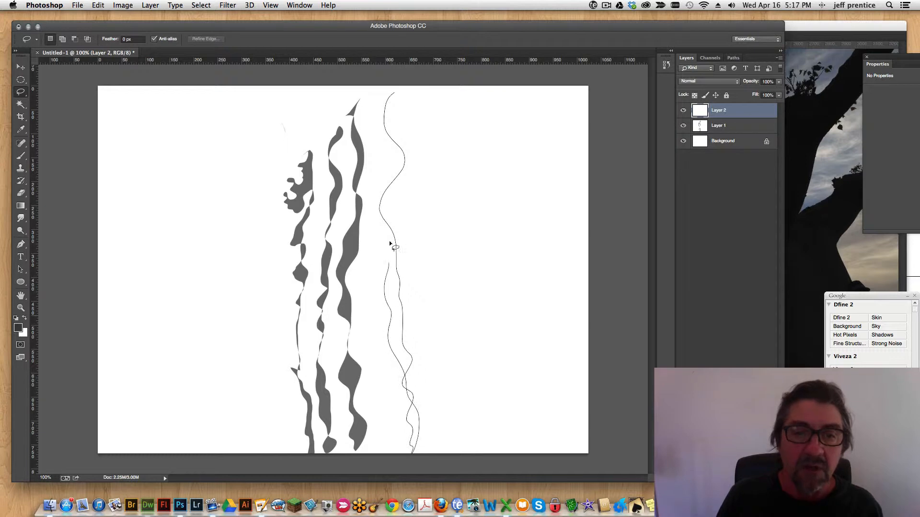
drag(393, 112, 389, 95)
key(alt+BackSpace)
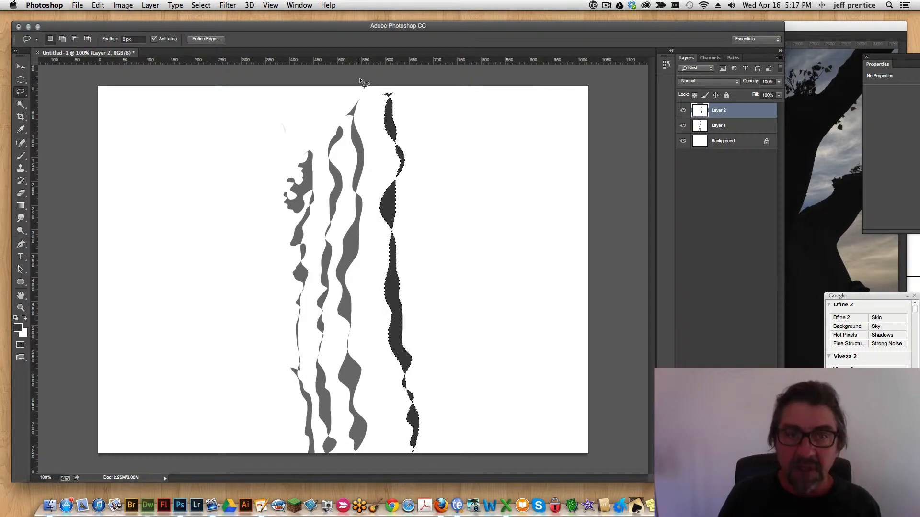
Step: Add another layer, lasso a wavy strip spanning the full canvas height to the right of the dark one, and fill it dark grey
click(751, 366)
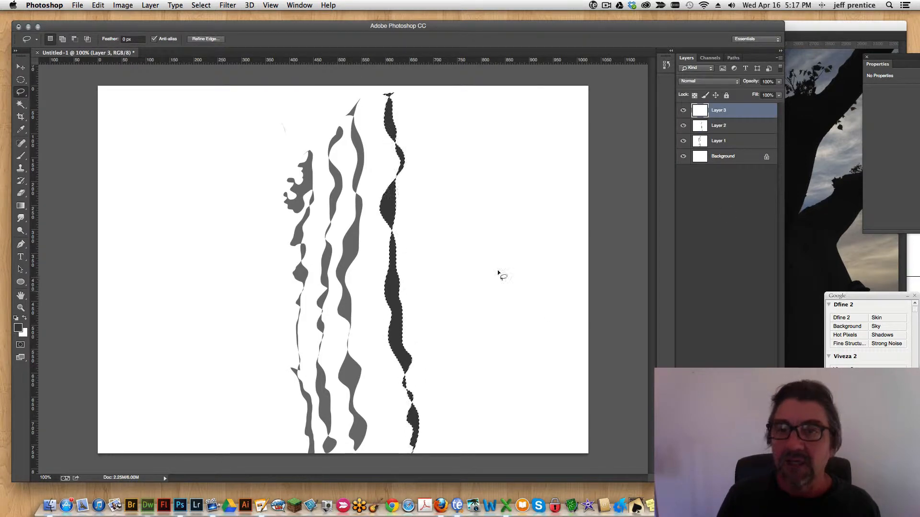
drag(435, 89, 438, 169)
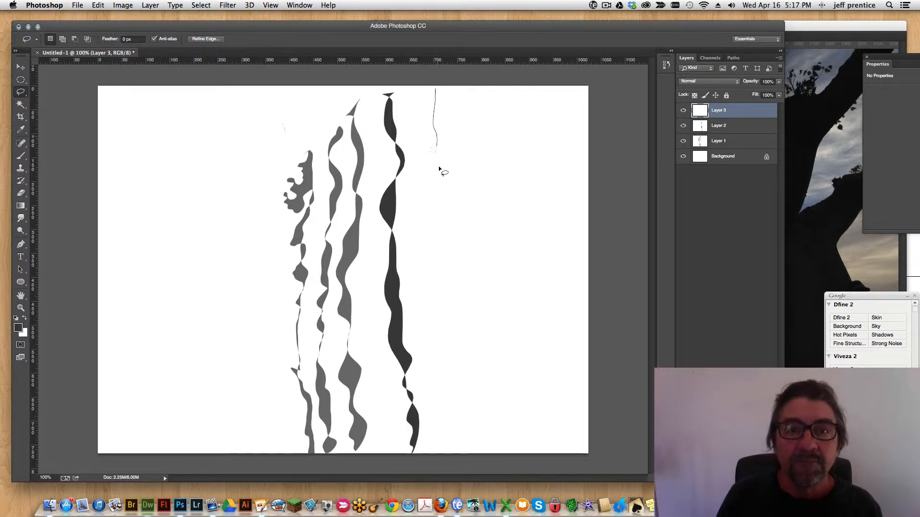
mouse_move(452, 460)
mouse_down()
mouse_move(430, 273)
mouse_move(449, 186)
mouse_move(446, 116)
mouse_move(431, 87)
mouse_up()
key(alt+BackSpace)
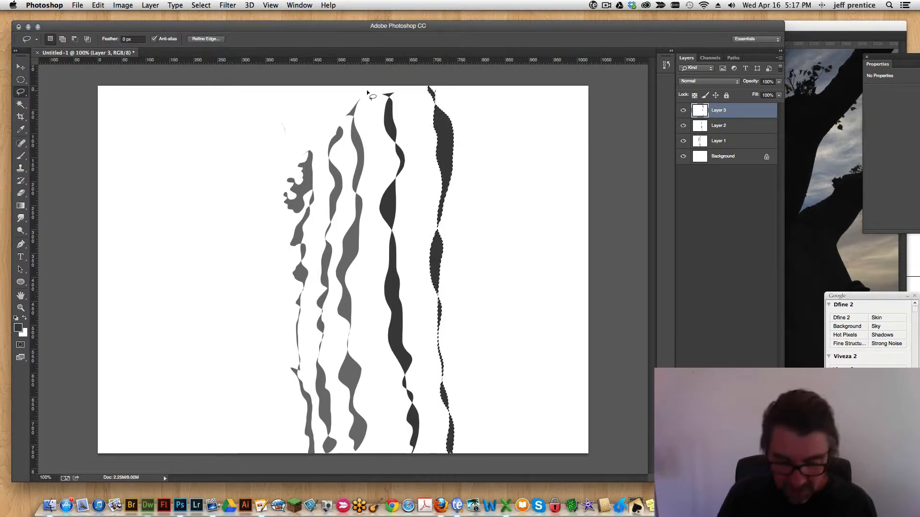
Step: Darken the rightmost strip to near black by lowering its Lightness with Hue/Saturation, and deselect
key(super+u)
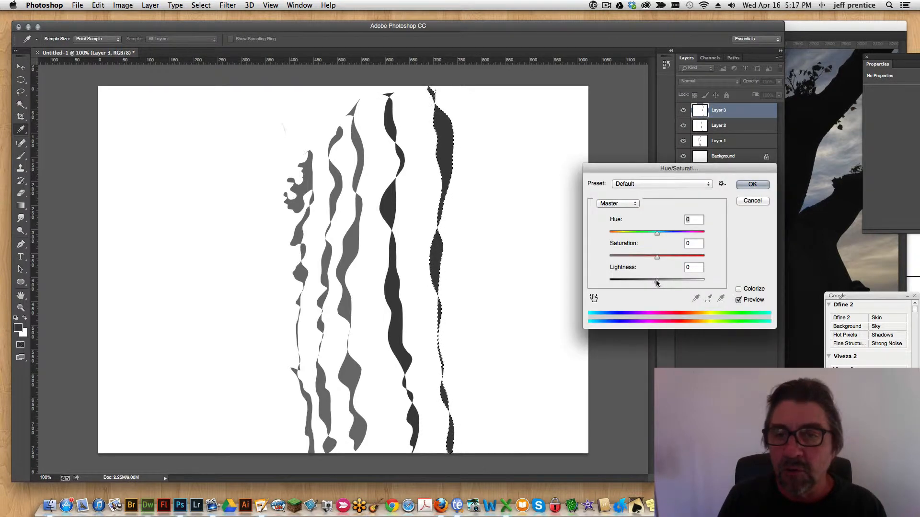
drag(657, 282, 628, 283)
click(752, 184)
key(l)
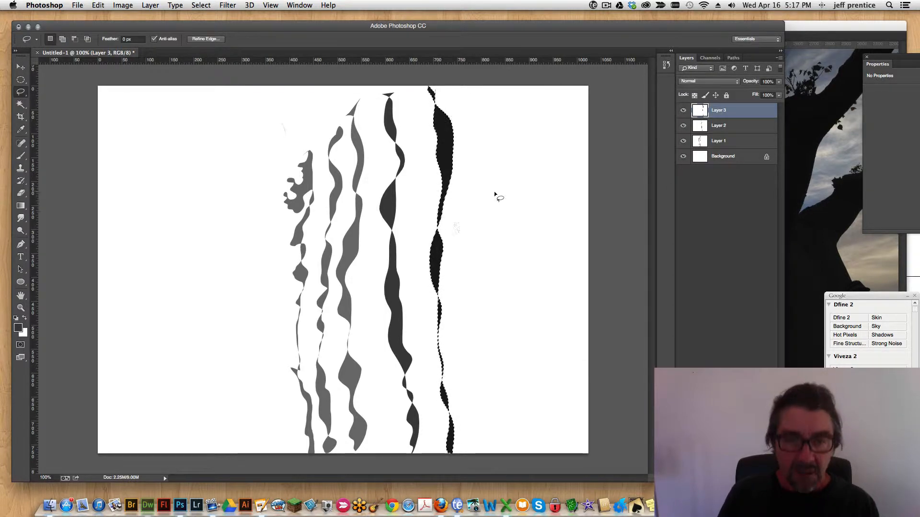
key(super+d)
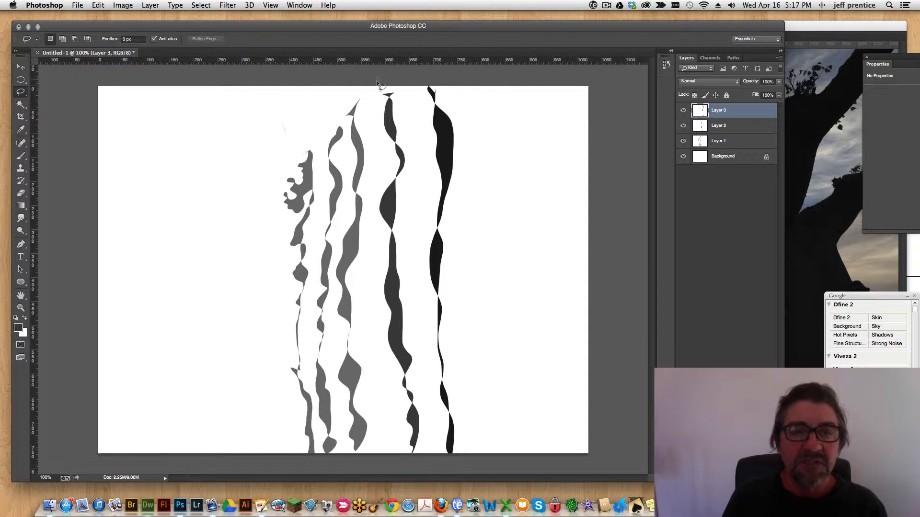
Step: Move the near-black strip left over the dark grey one, and shift the three-strip grey layer right so all the strips overlap
click(15, 70)
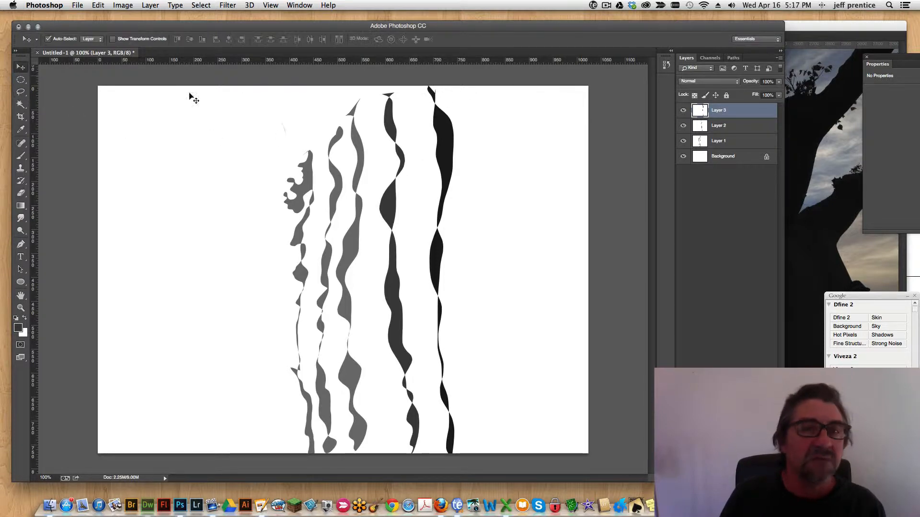
mouse_move(425, 145)
mouse_down()
mouse_move(440, 127)
mouse_move(407, 120)
mouse_move(368, 154)
mouse_up()
drag(363, 220, 424, 194)
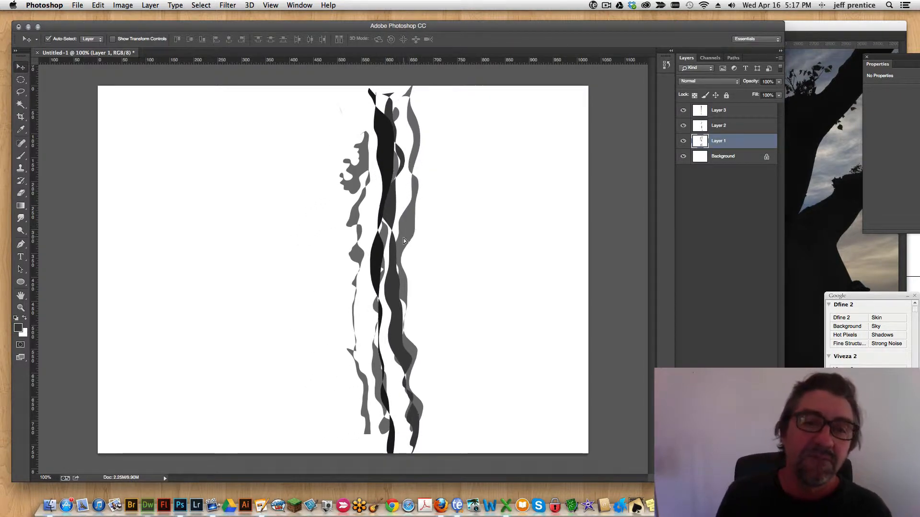
drag(407, 229, 413, 234)
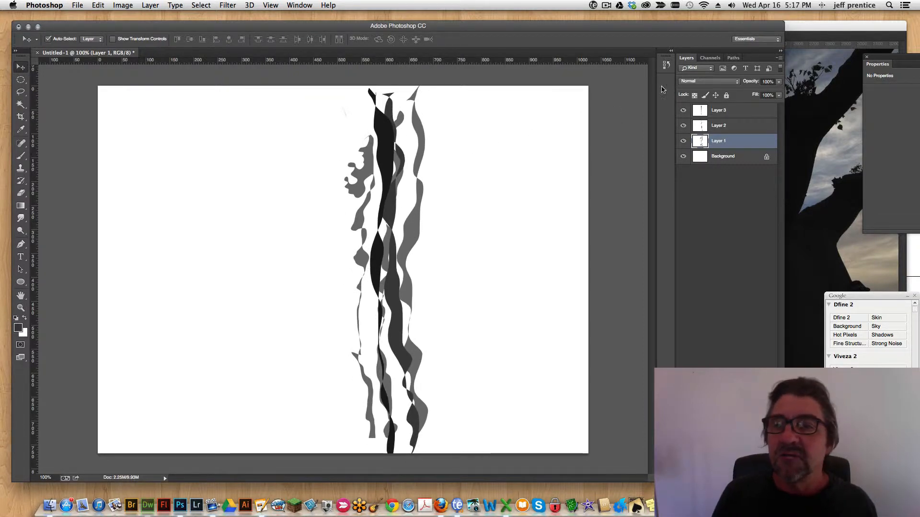
Step: Link Layer 1, Layer 2 and Layer 3, move the strips together to the canvas's left edge, and make the Background layer active
click(733, 113)
shift+click(731, 140)
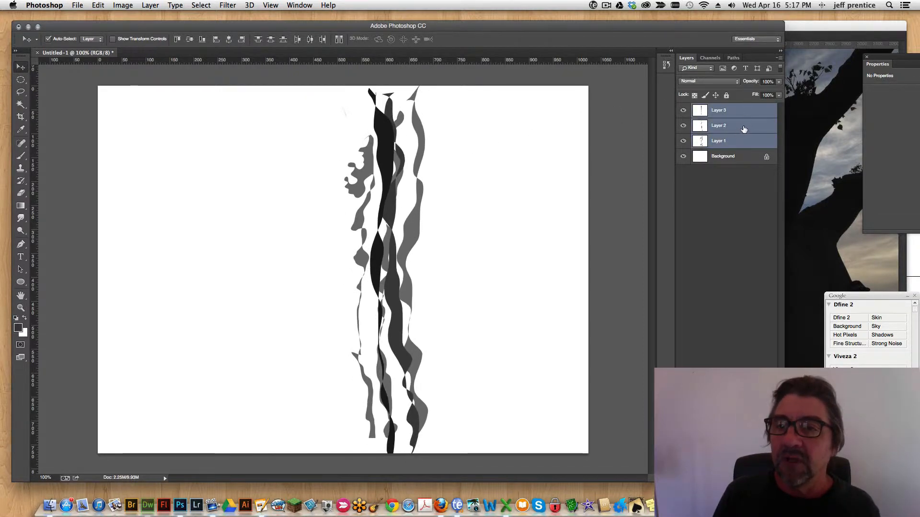
right_click(740, 127)
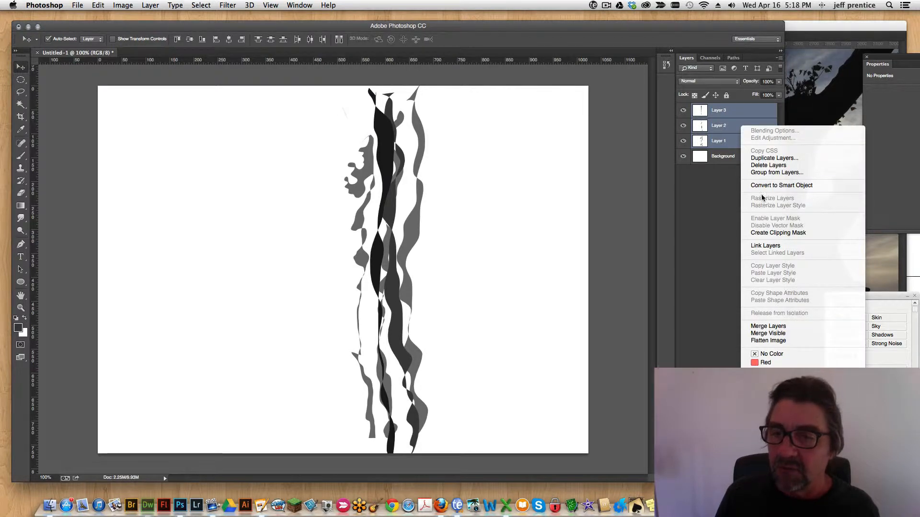
click(743, 246)
drag(398, 243, 149, 243)
click(715, 159)
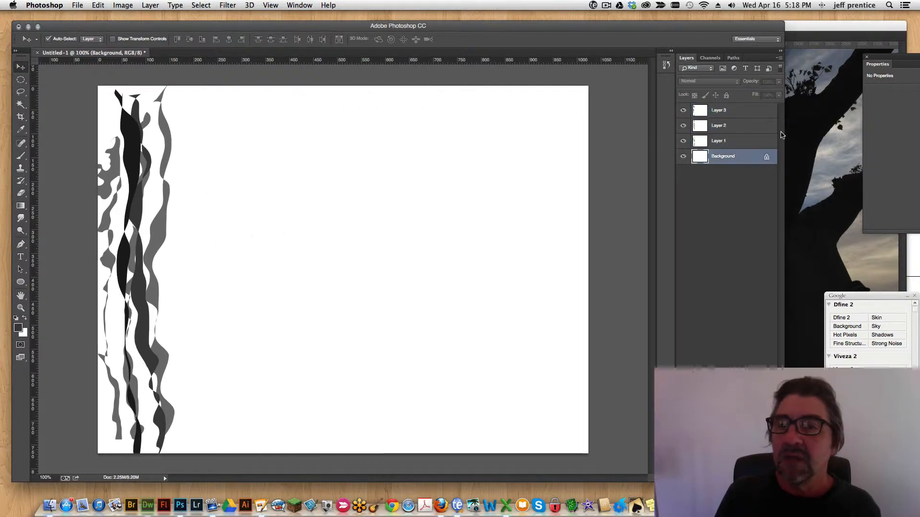
Step: Select the dark tree silhouettes in IMG_3162.JPG with the Magic Wand and copy them into Untitled-1, placing the tree at the canvas's upper right
click(810, 29)
drag(544, 28, 523, 36)
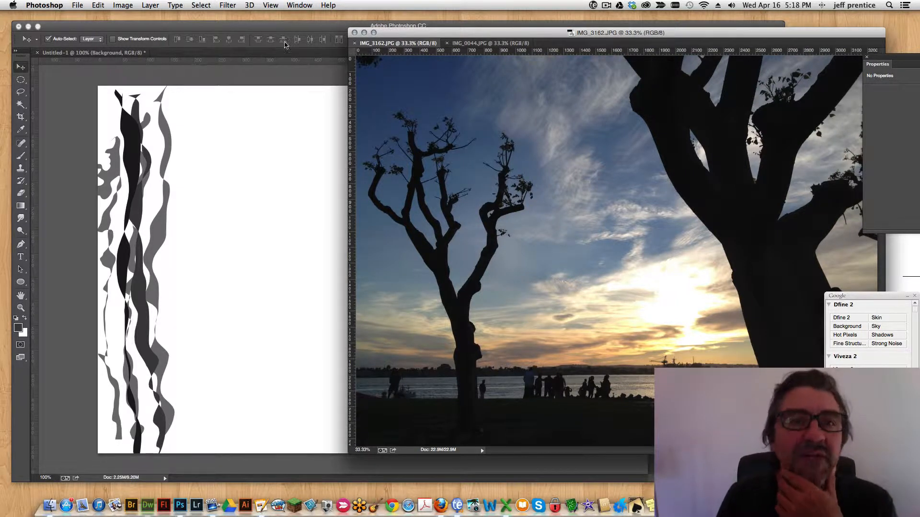
click(20, 106)
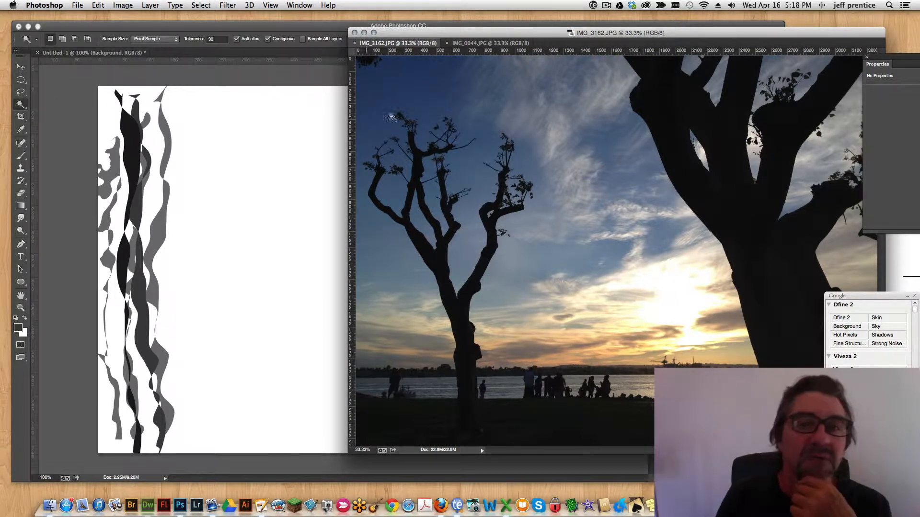
click(441, 265)
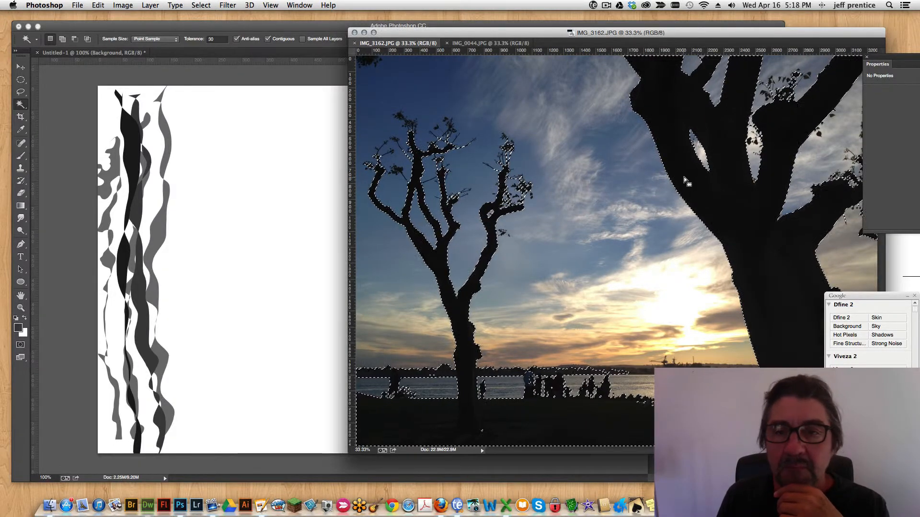
key(v)
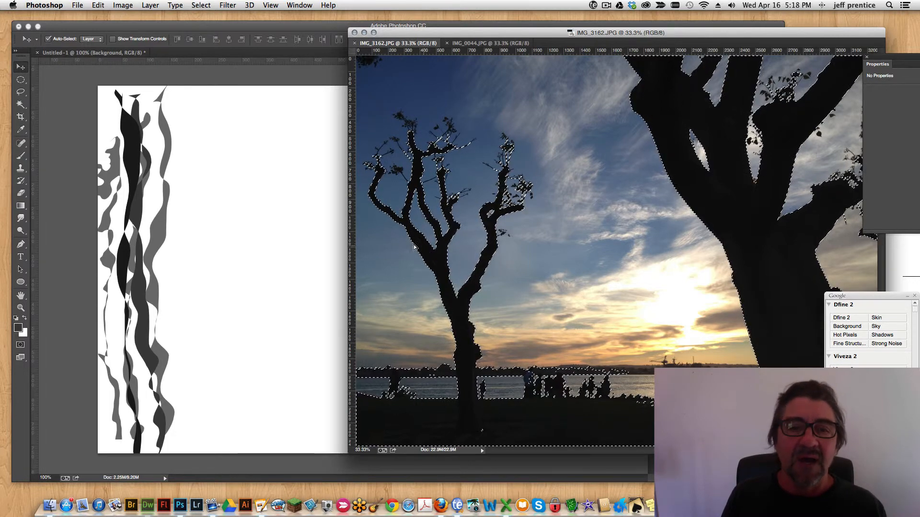
drag(413, 246, 315, 290)
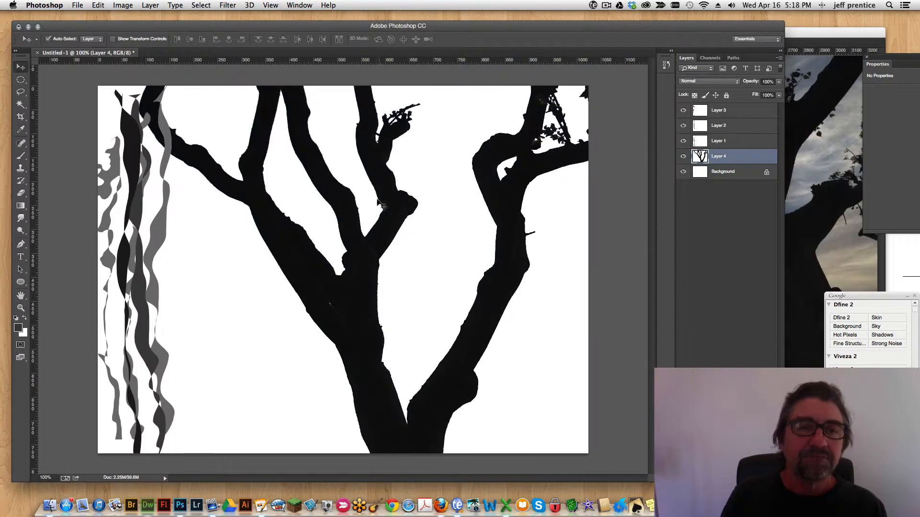
drag(356, 314, 542, 221)
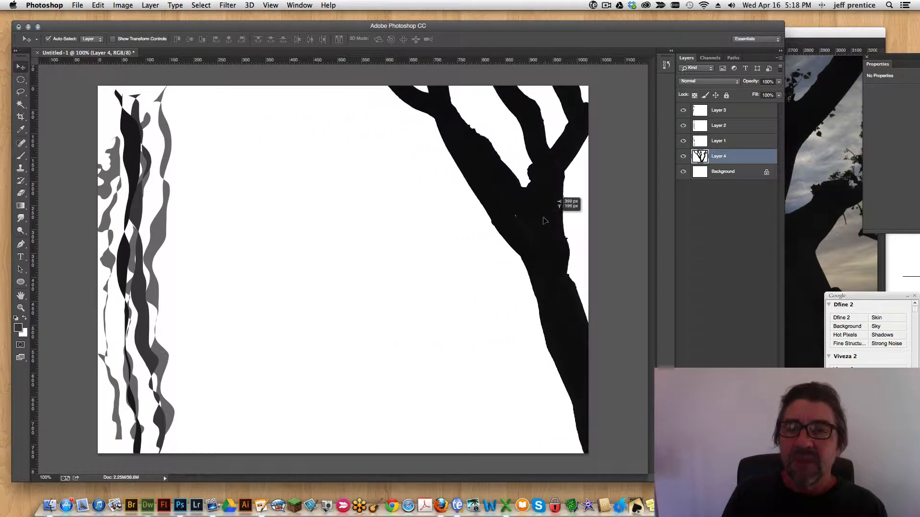
Step: Select the dark teal water in IMG_0044.JPG with the Magic Wand and copy it into Untitled-1, positioned across the centre and right of the canvas
click(829, 33)
drag(829, 34, 762, 53)
click(414, 64)
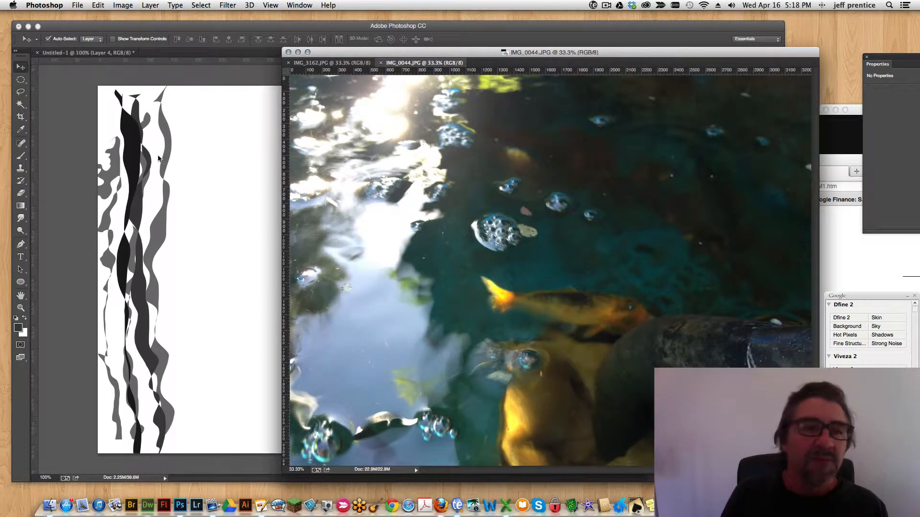
click(22, 104)
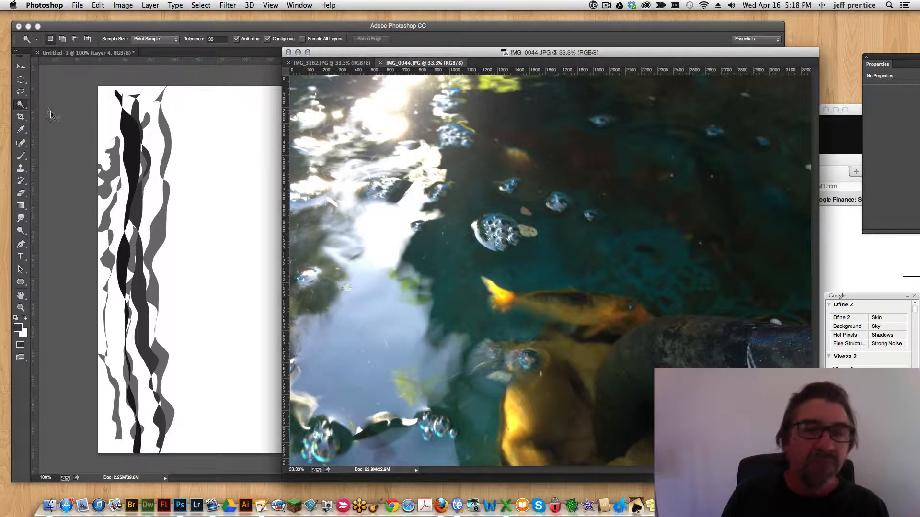
click(446, 243)
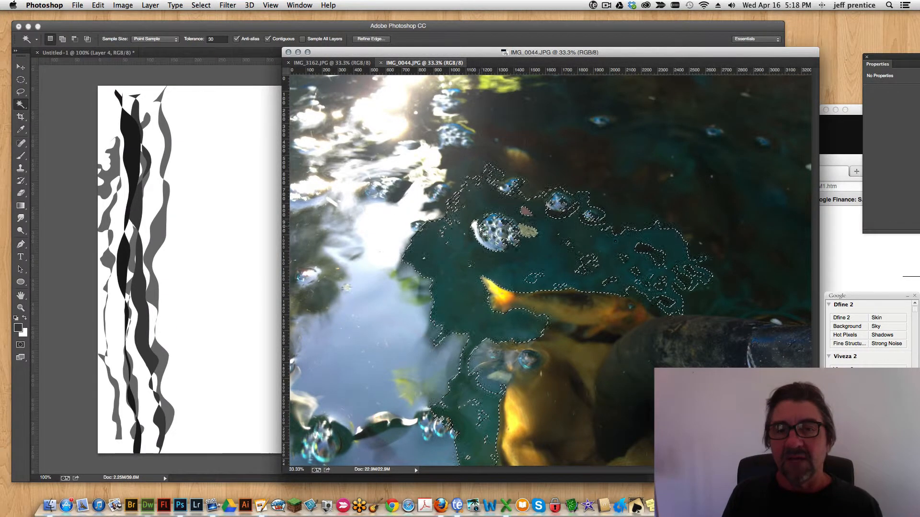
key(v)
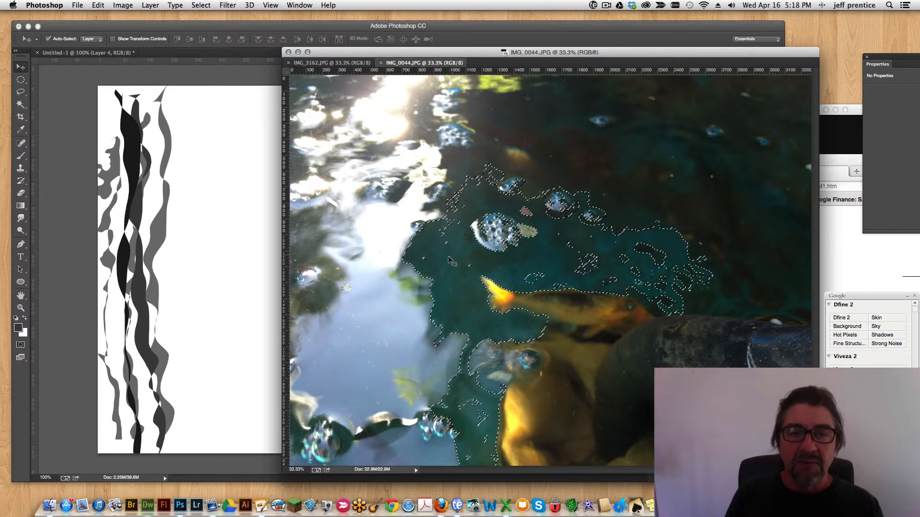
drag(448, 259, 214, 198)
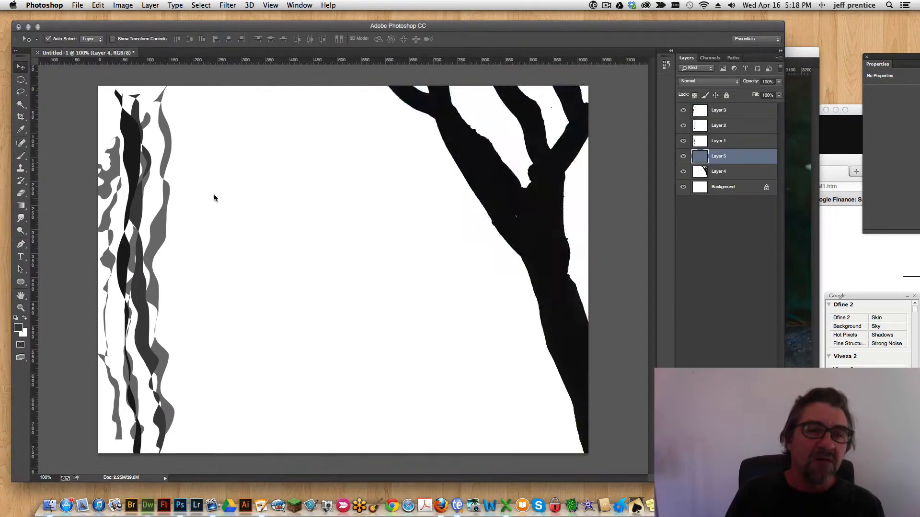
drag(238, 265, 304, 222)
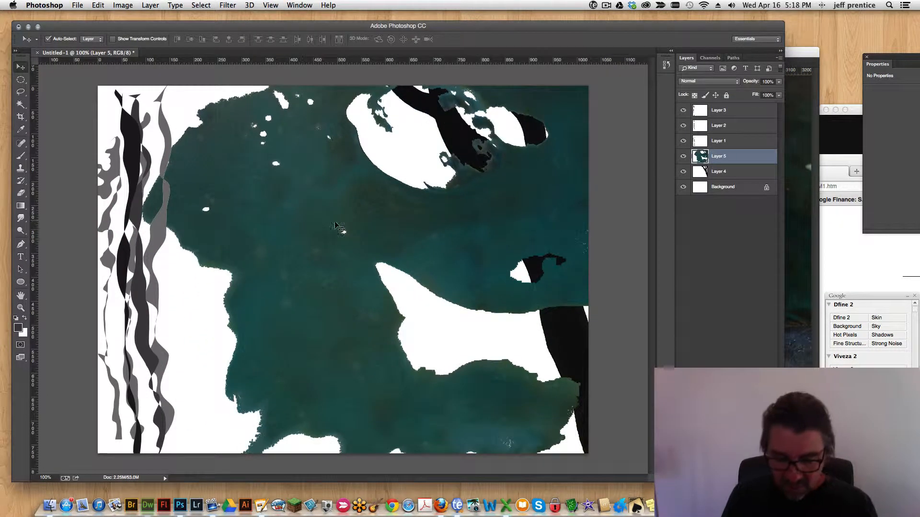
Step: Fully desaturate the teal water shape with Hue/Saturation and shift it slightly to the right
key(super+u)
drag(656, 257, 609, 257)
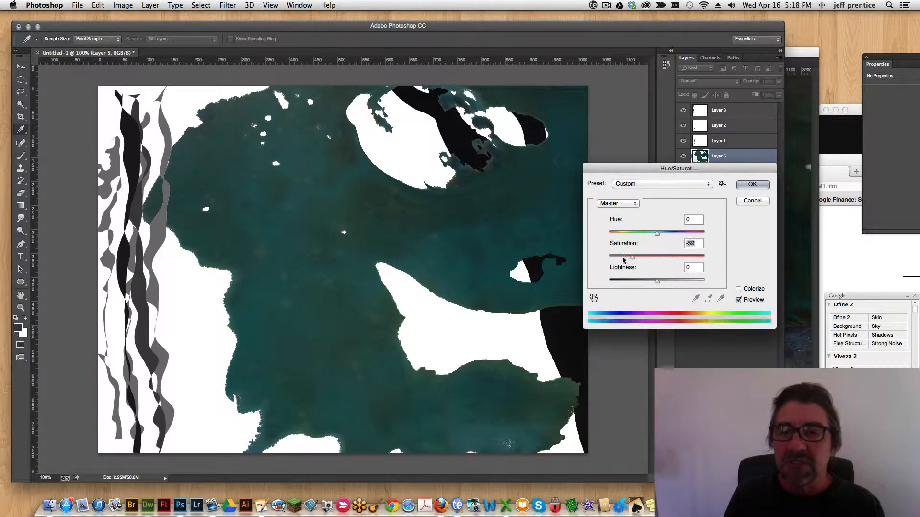
click(752, 184)
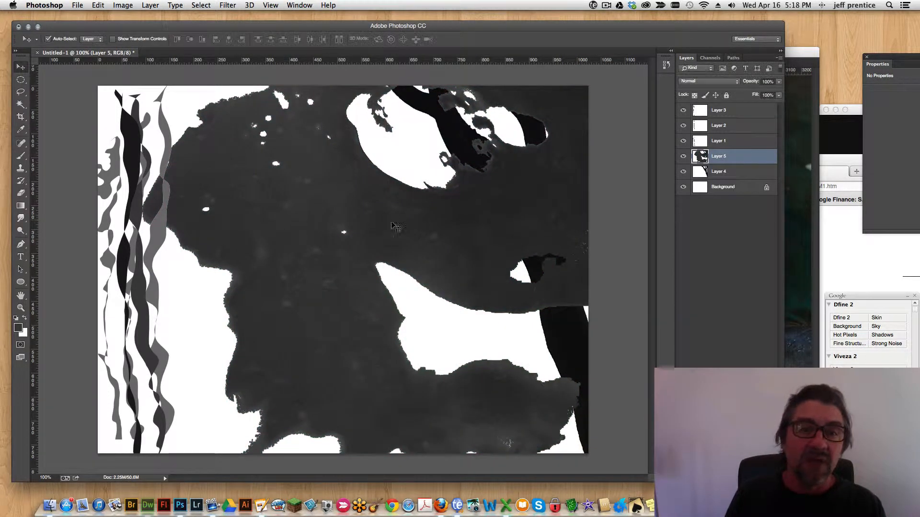
drag(391, 230, 416, 231)
Step: Invert the tones of the water shape to turn it light grey
key(super+i)
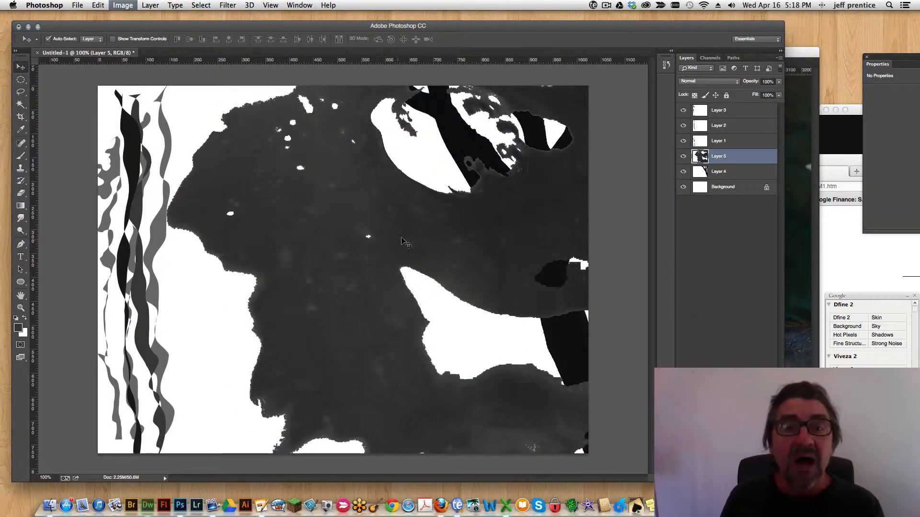
key(super+i)
key(super+i)
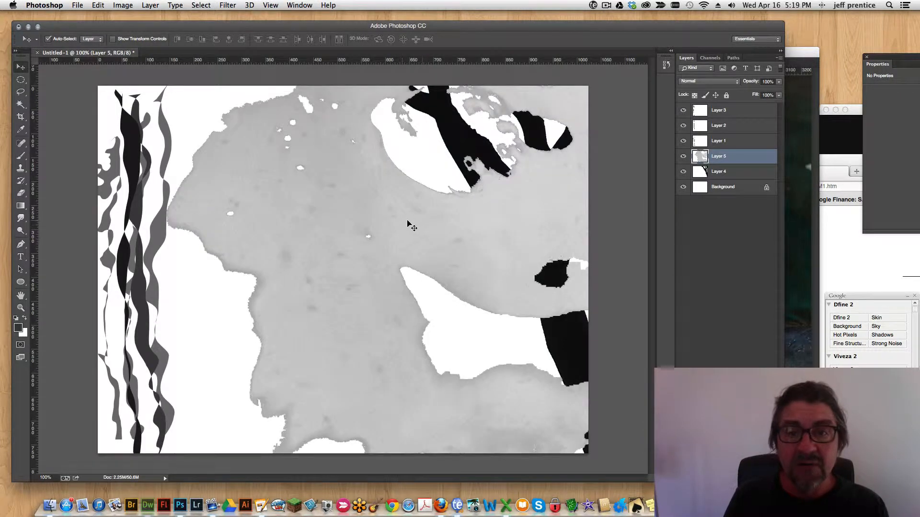
Step: Place the water shape's layer below the tree layer, and try the linked strips over the tree at the canvas's right edge
drag(729, 159, 720, 186)
drag(529, 220, 530, 216)
click(157, 226)
drag(158, 229, 589, 216)
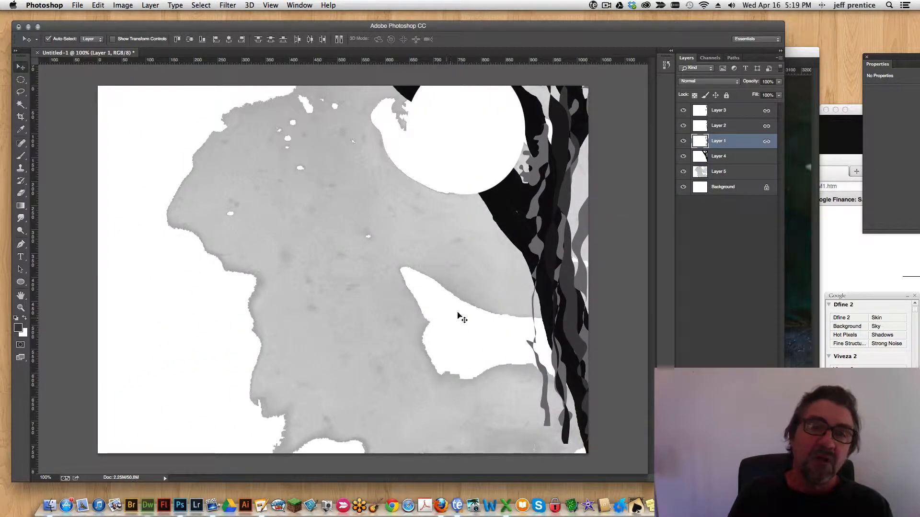
Step: Rearrange the composition with the water shape further left, the linked strips at the canvas's left edge, and the tree slightly further right
drag(390, 235, 263, 242)
drag(424, 141, 55, 174)
drag(169, 184, 101, 148)
drag(486, 174, 515, 180)
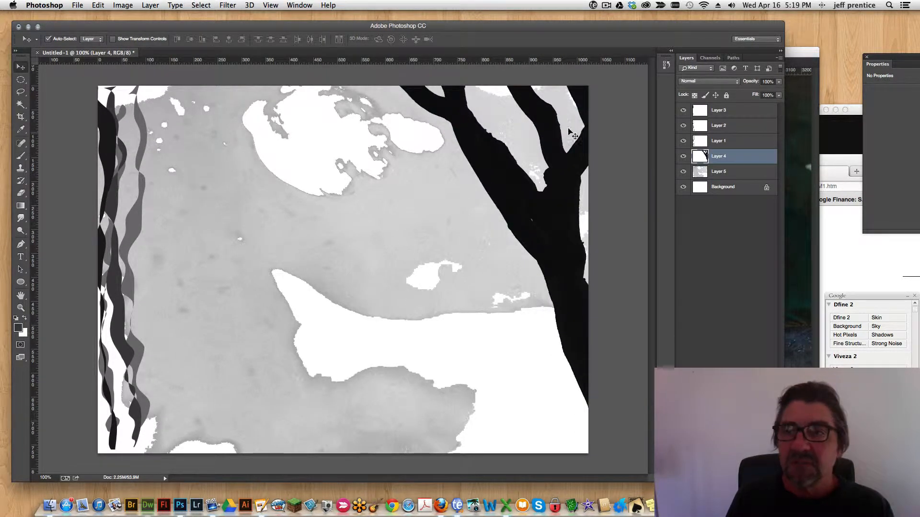
Step: Clear the selection in IMG_0044.JPG, select the golden fish's body with the Magic Wand, and copy it into the middle of Untitled-1
click(798, 52)
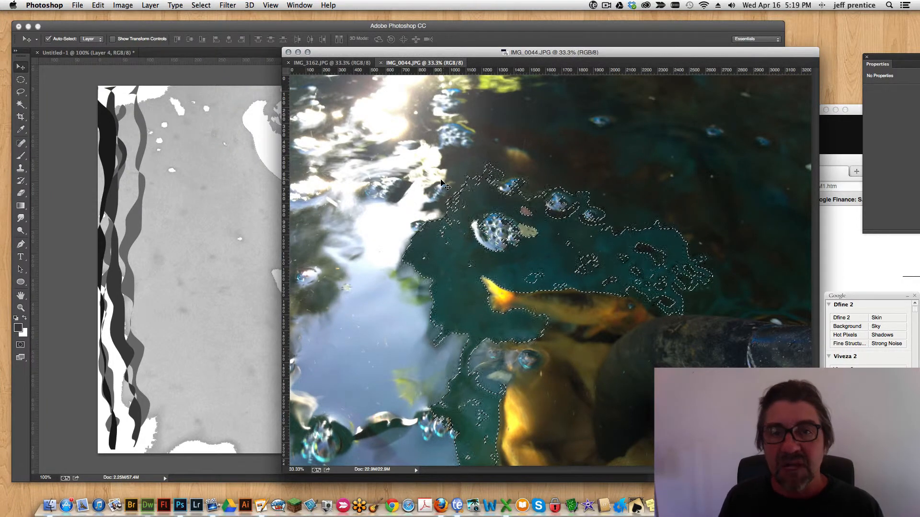
key(super+d)
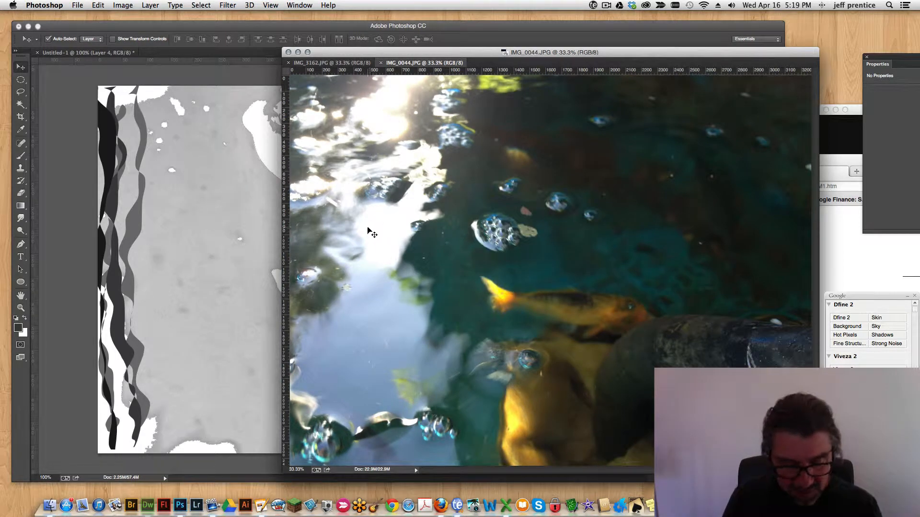
key(w)
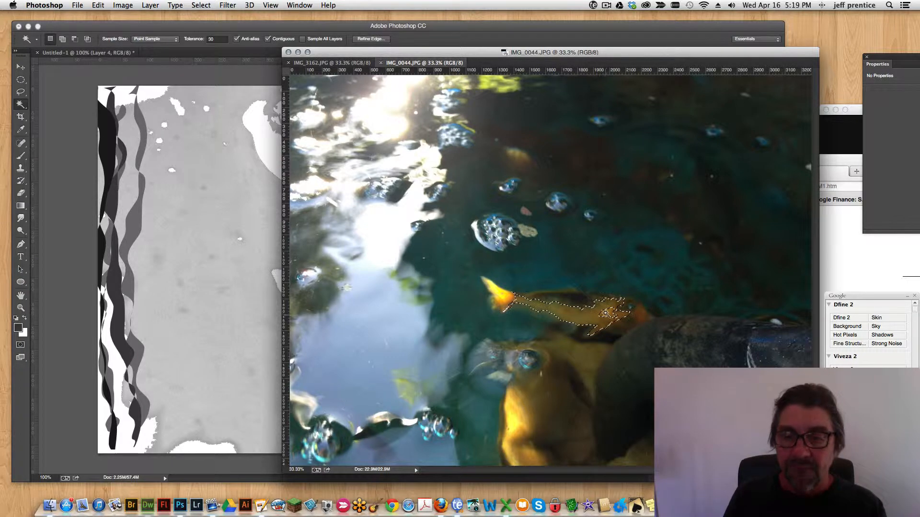
key(v)
drag(565, 311, 231, 230)
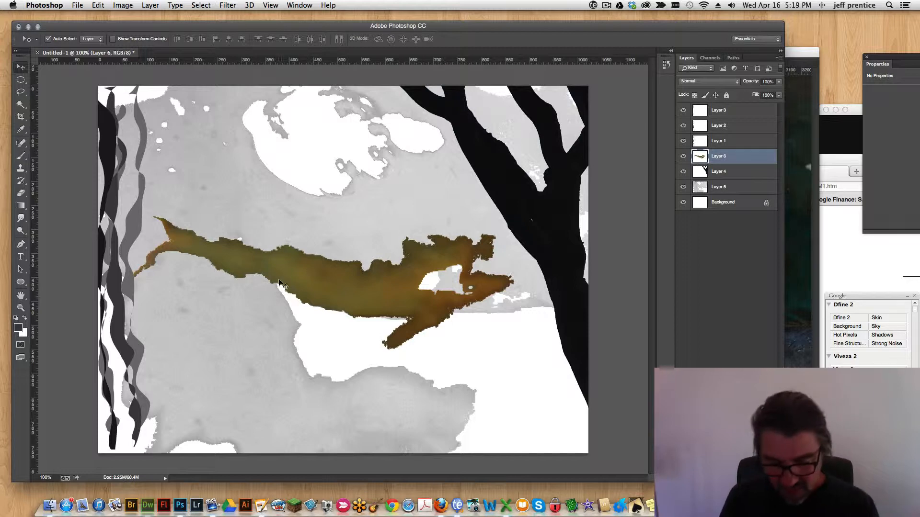
Step: Turn the fish shape light grey with Hue/Saturation, setting Saturation to -100 and Lightness to +56
key(super+u)
drag(663, 258, 609, 258)
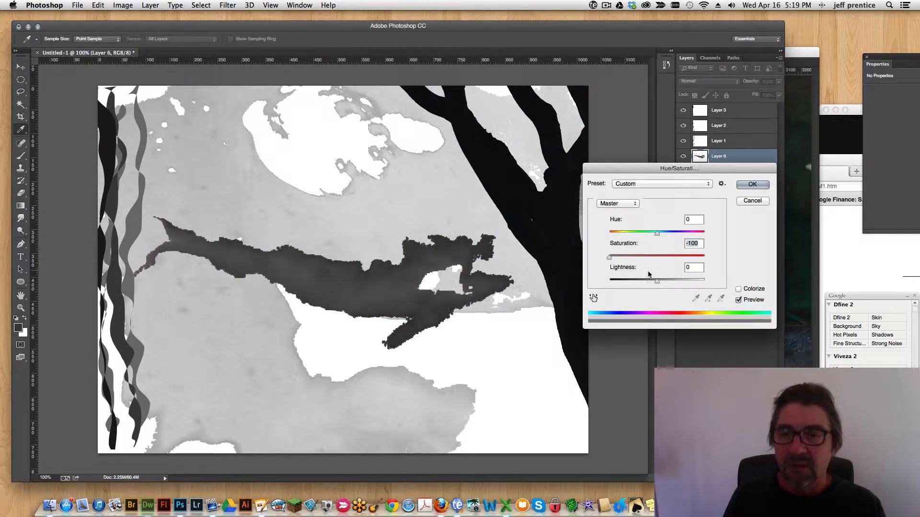
drag(656, 280, 684, 282)
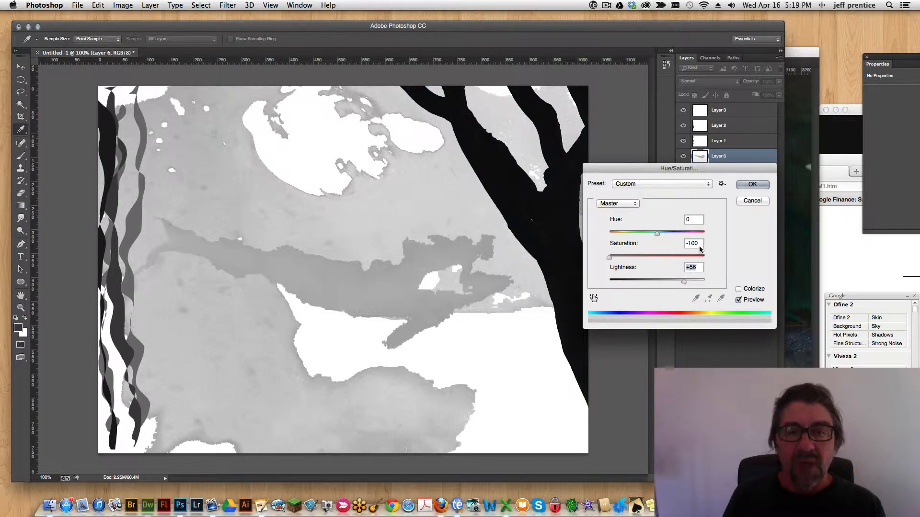
click(752, 184)
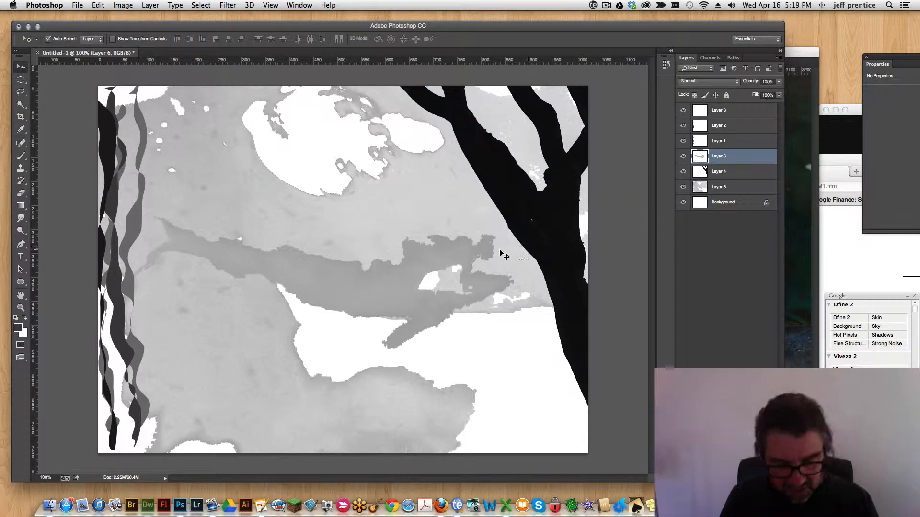
Step: Scale the fish shape to about 66% with Free Transform and move it just below the large white area near the canvas's upper middle
key(ctrl+t)
drag(515, 220, 384, 261)
drag(288, 301, 349, 241)
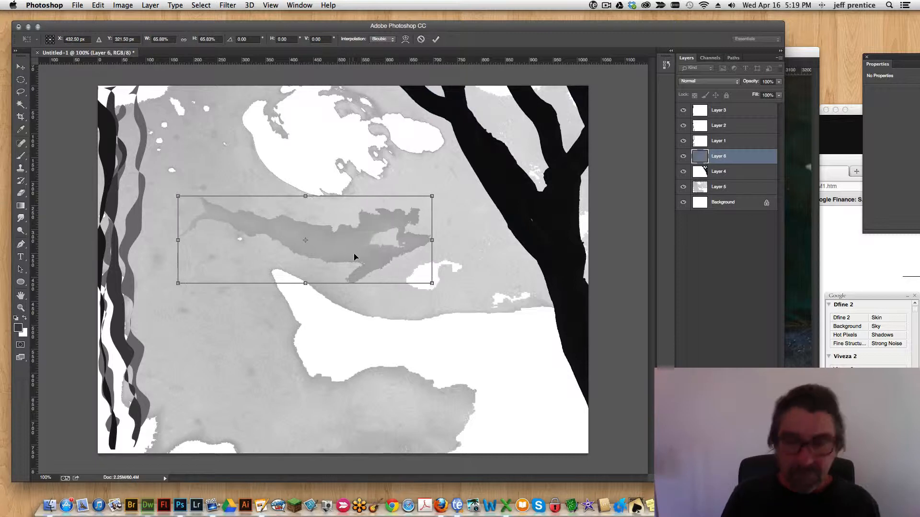
key(Return)
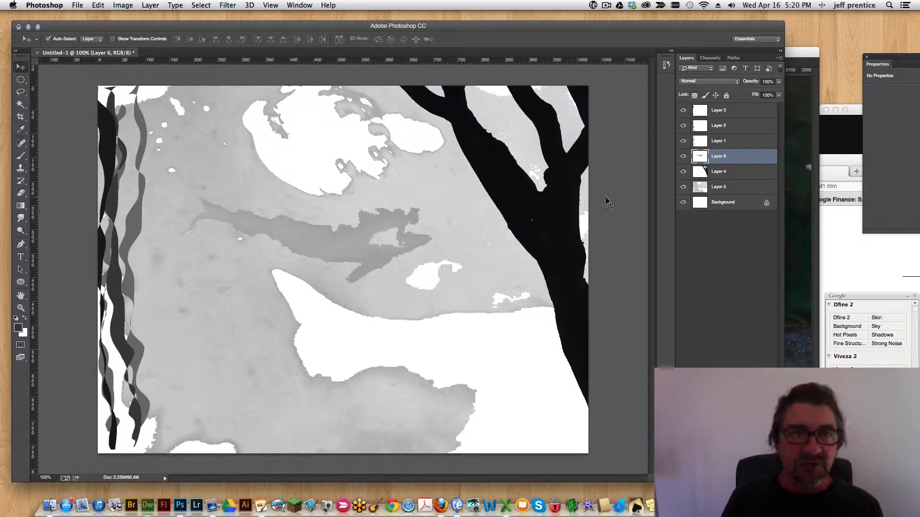
Step: Select the bright white reflection in IMG_0044.JPG with the Magic Wand and copy it into Untitled-1 over the left-centre area
click(803, 231)
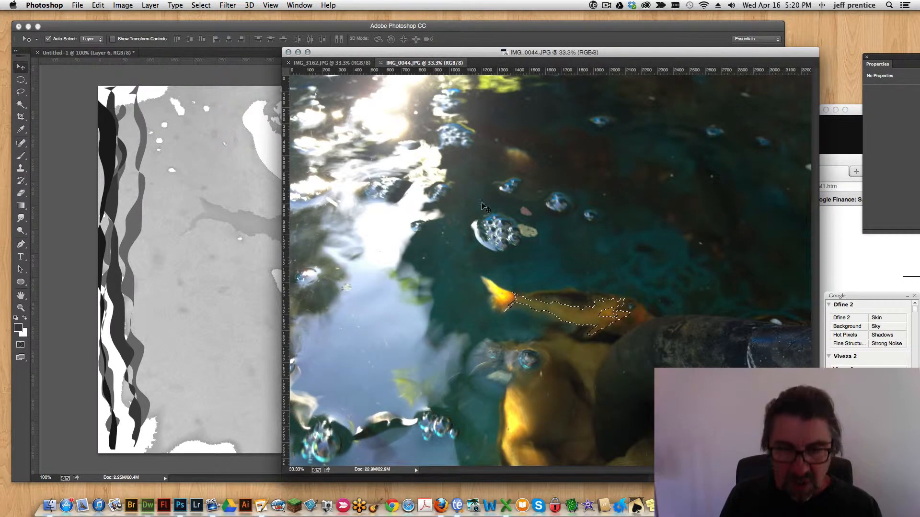
key(w)
click(394, 224)
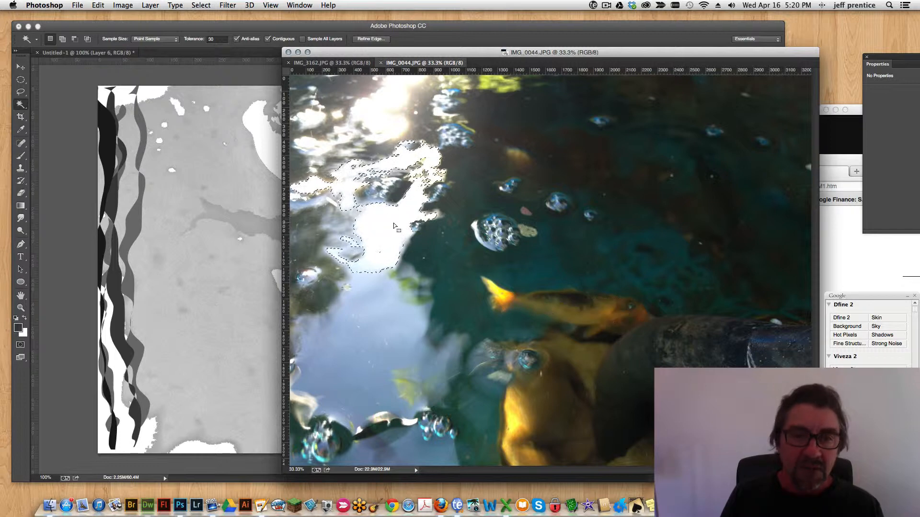
key(v)
drag(377, 234, 274, 305)
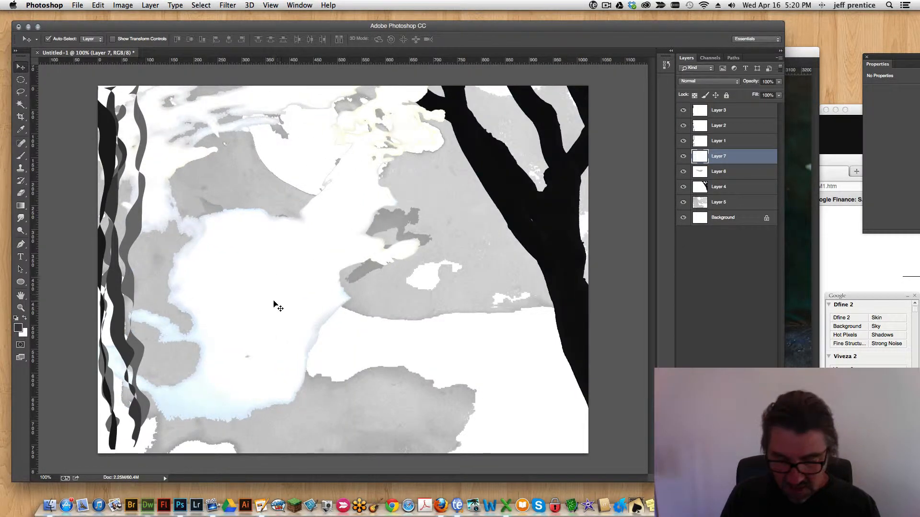
Step: Remove the colour tint from the copied white reflection shape by lowering its Saturation with Hue/Saturation
key(super+i)
key(super+i)
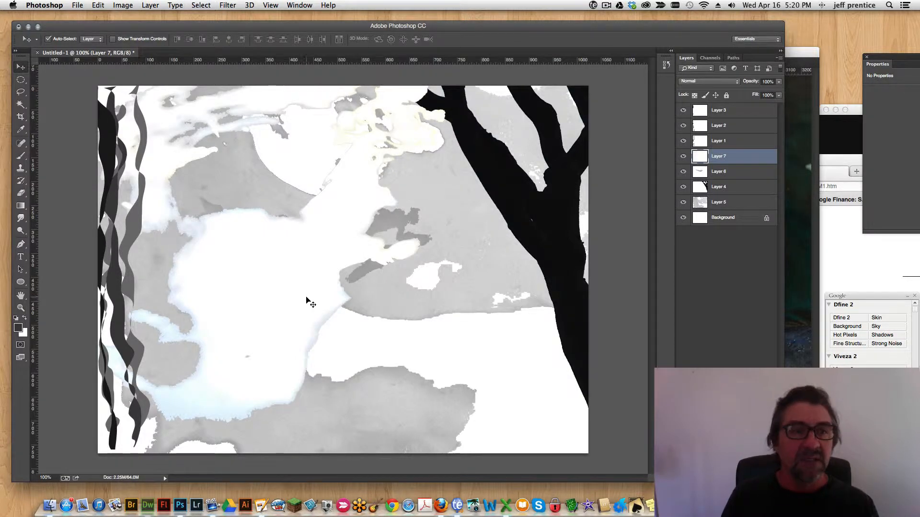
key(super+u)
drag(657, 257, 636, 261)
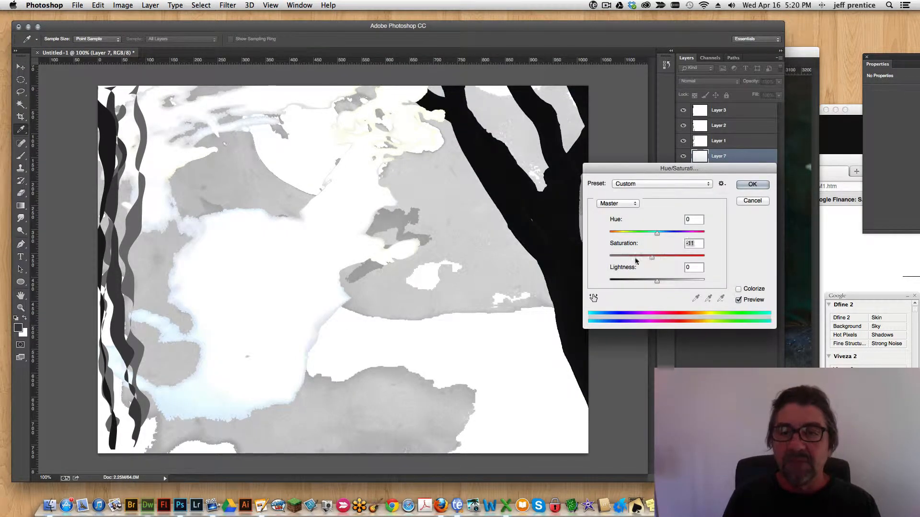
click(751, 185)
Step: Move the black tree toward the canvas's centre and place a duplicate of it further down and to the left
key(v)
click(569, 251)
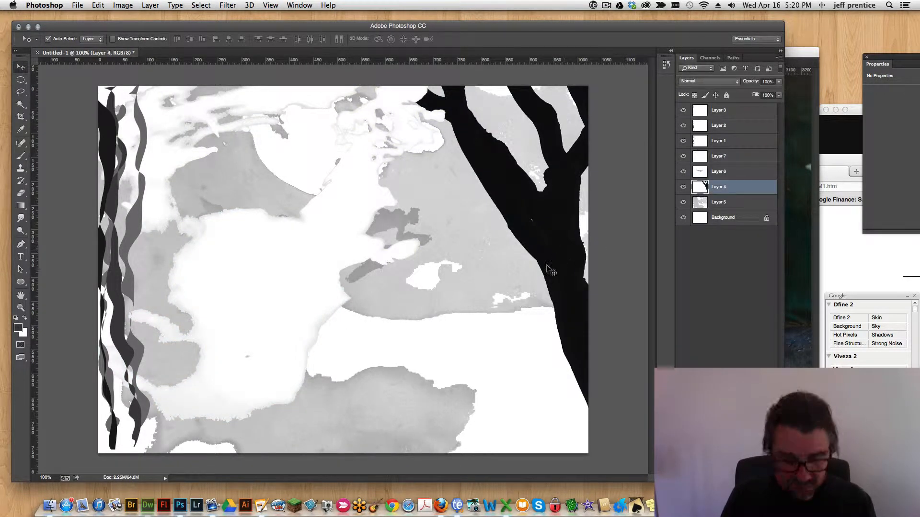
drag(544, 271, 427, 406)
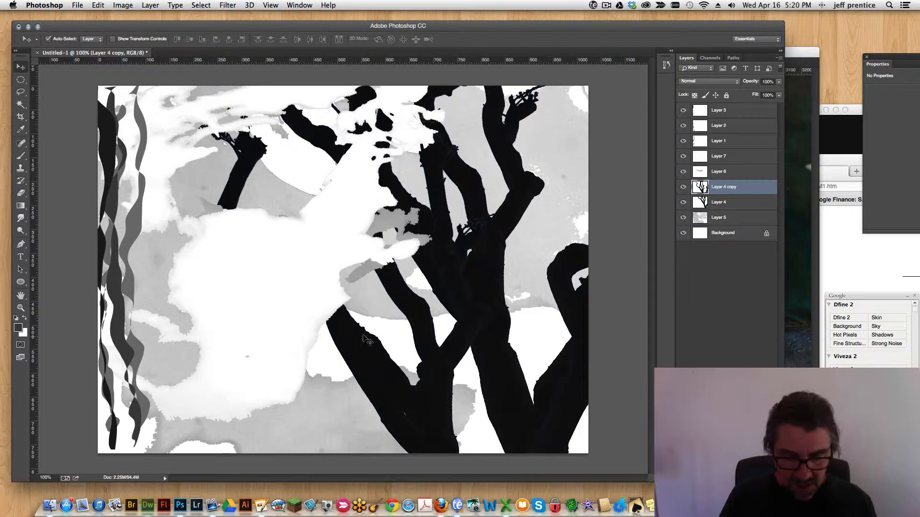
Step: Scale the tree copy to about 79% along the canvas's bottom with Free Transform and set its opacity to 50%
key(ctrl+t)
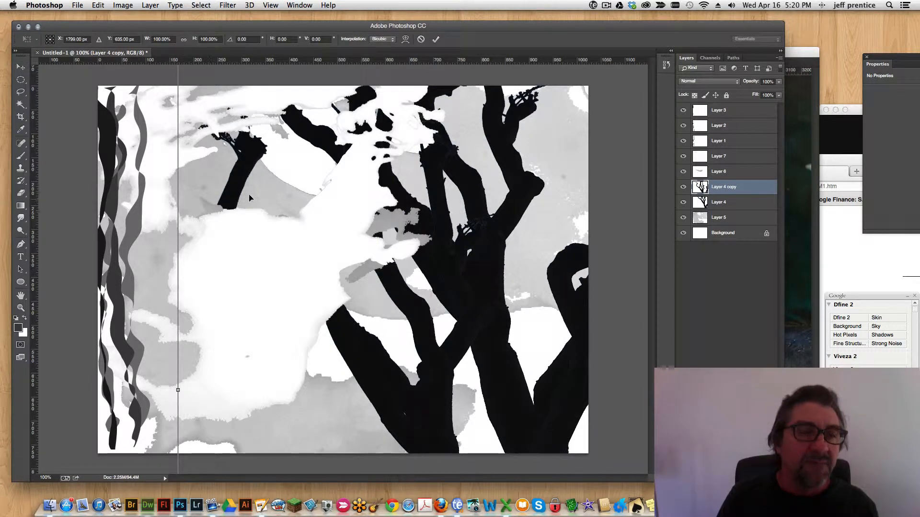
drag(249, 198, 229, 149)
drag(187, 103, 197, 131)
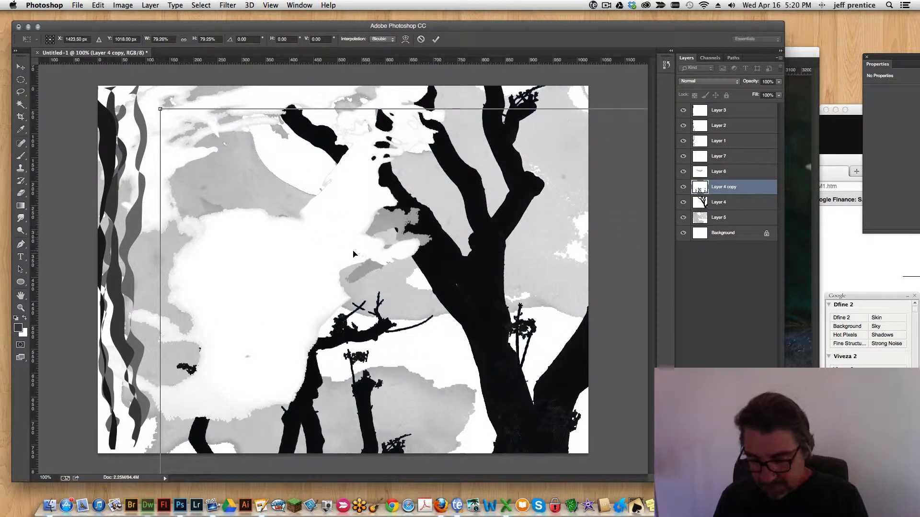
key(Return)
key(5)
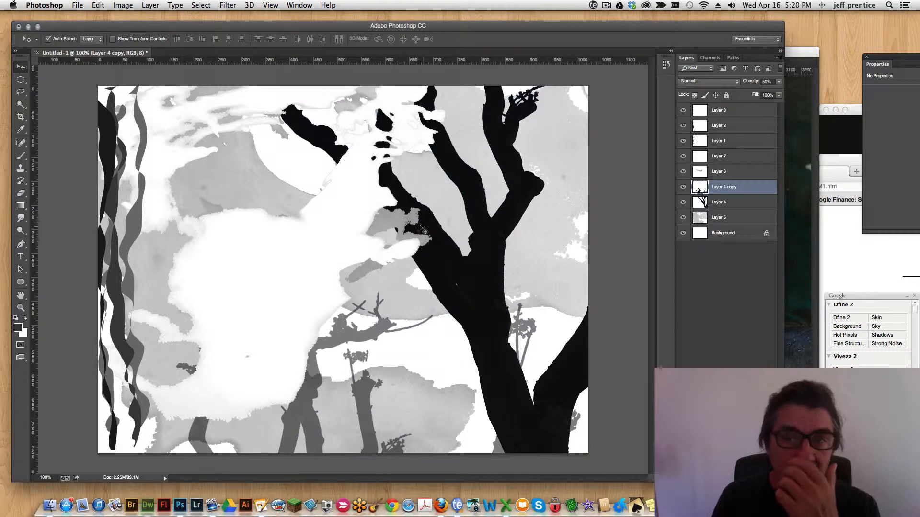
Step: Flatten all layers of the composition into a single Background layer
click(740, 111)
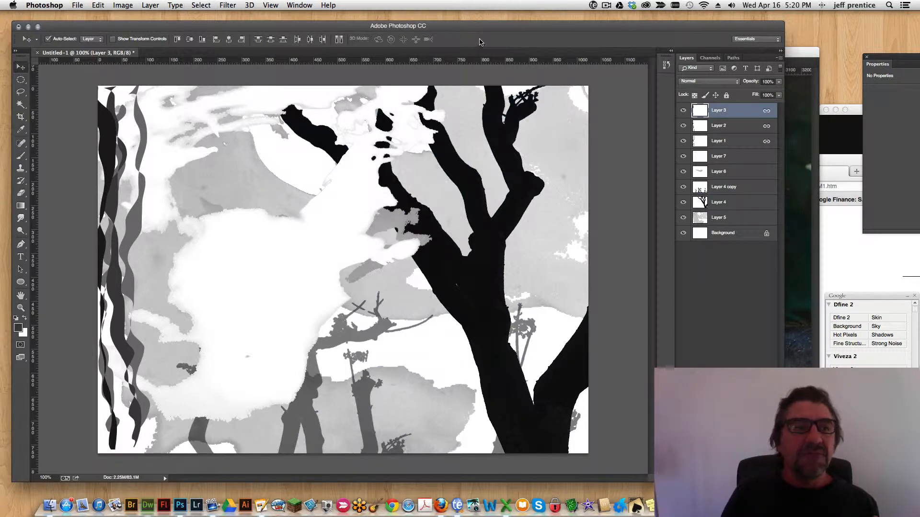
click(76, 5)
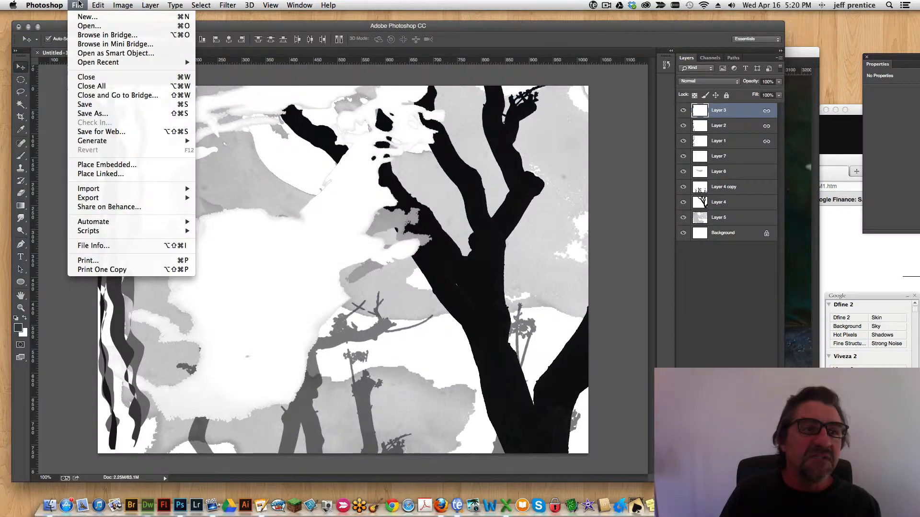
click(76, 5)
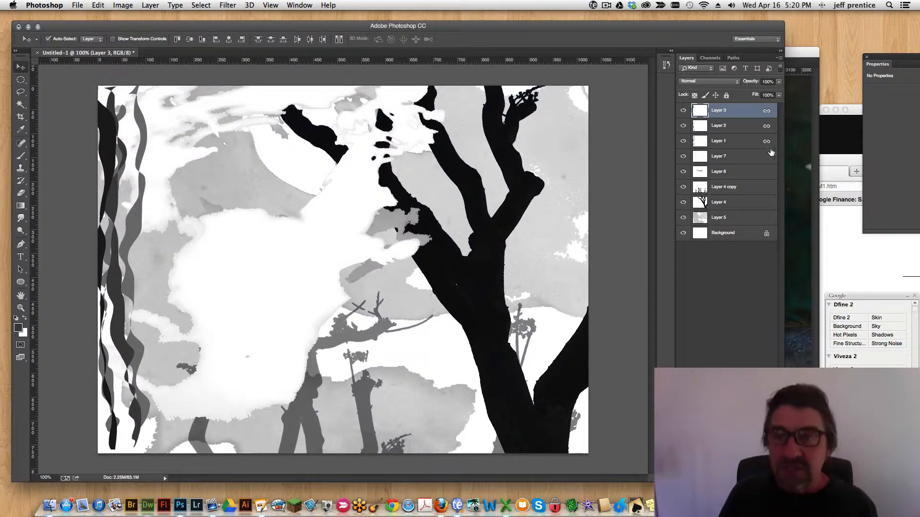
click(778, 58)
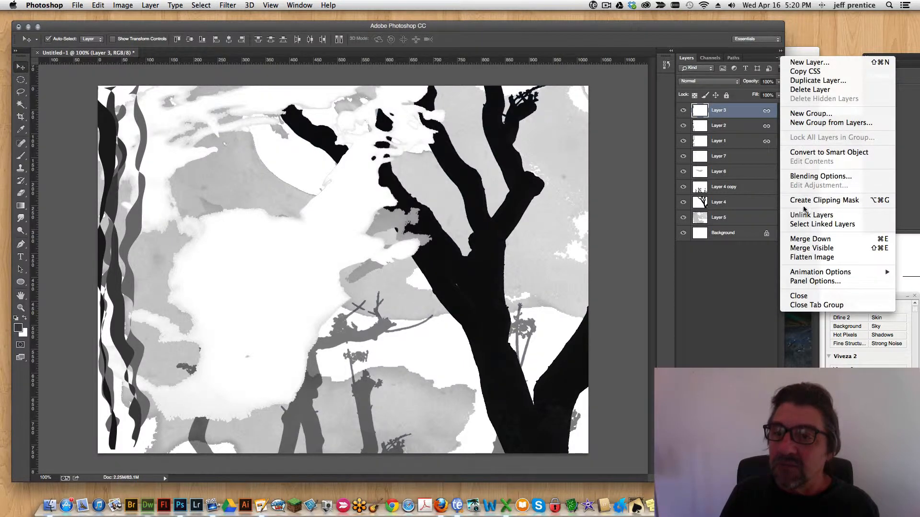
click(798, 256)
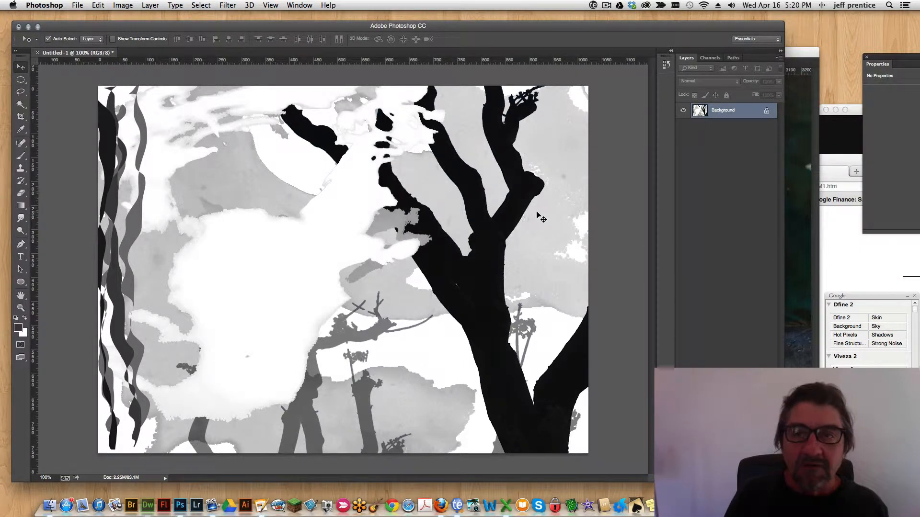
Step: Rotate the whole image by -90° with Free Transform and scale it down to fit upright against the canvas's left edge
key(super+a)
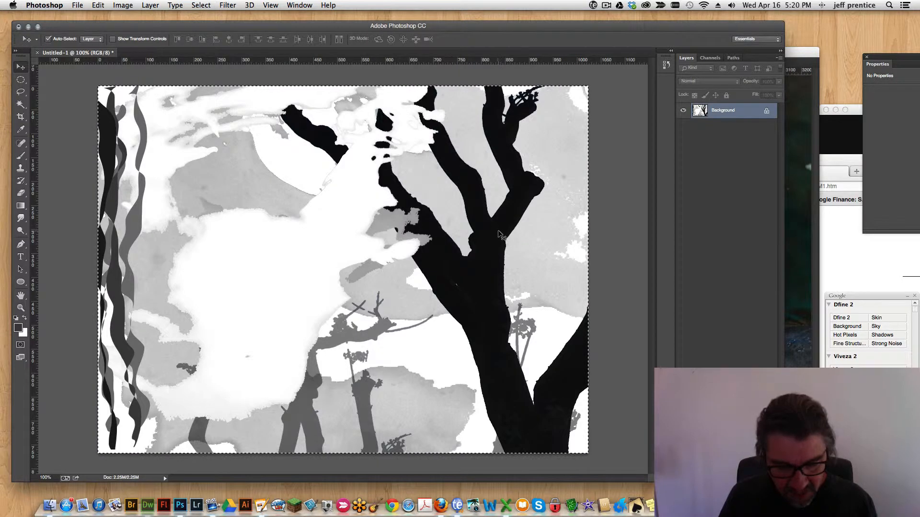
key(super+t)
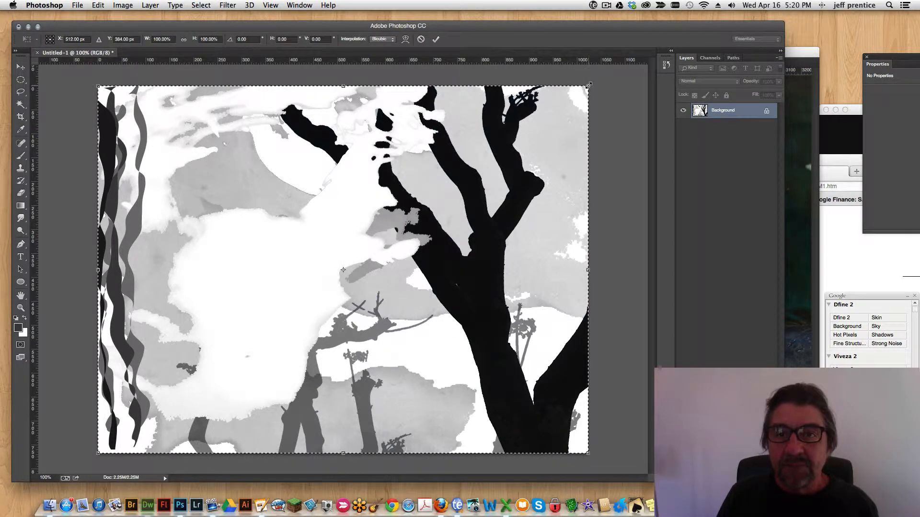
drag(589, 87, 210, 148)
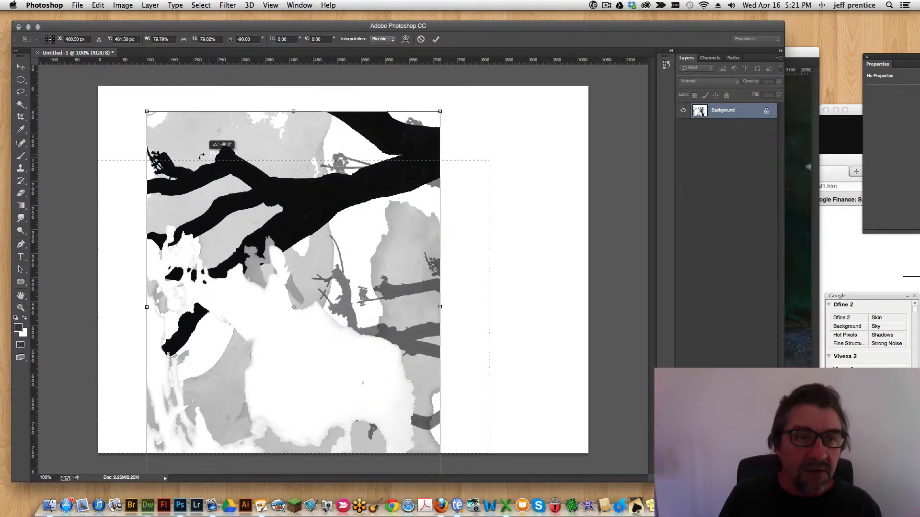
drag(437, 115, 384, 157)
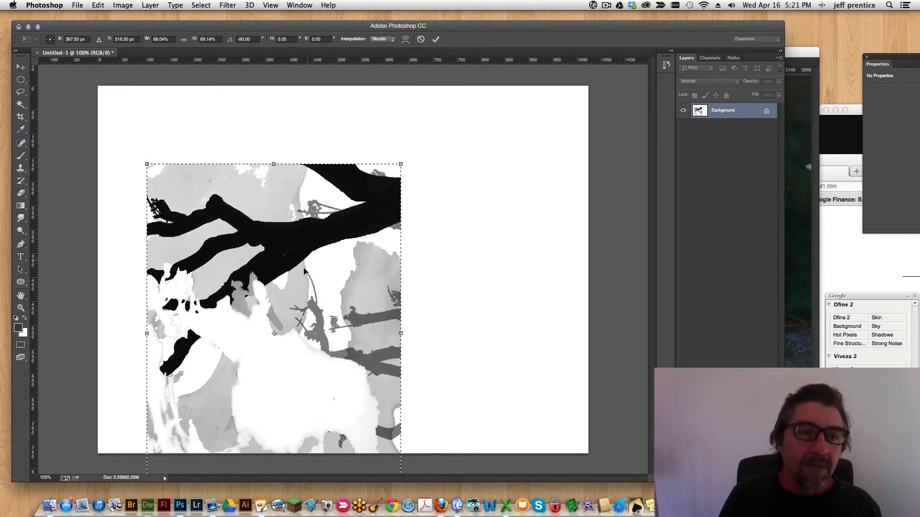
drag(300, 285, 248, 226)
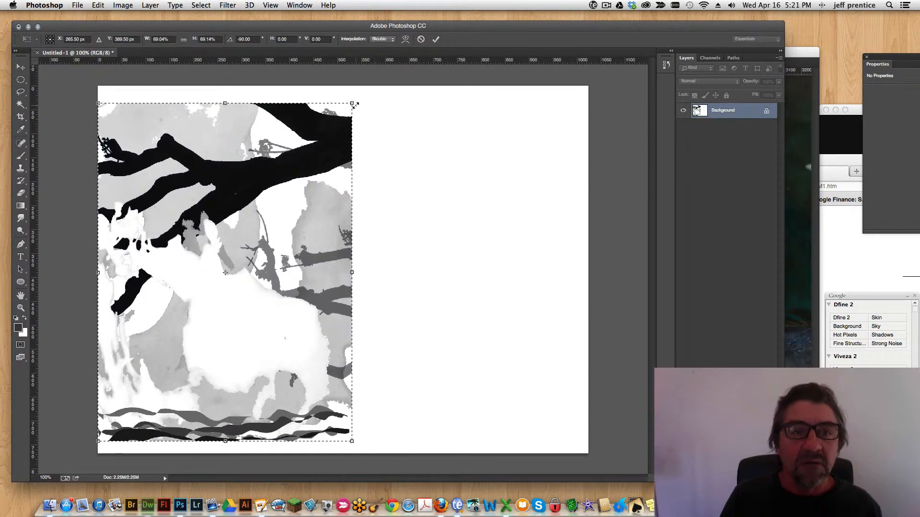
drag(352, 103, 341, 118)
drag(258, 220, 257, 211)
key(Return)
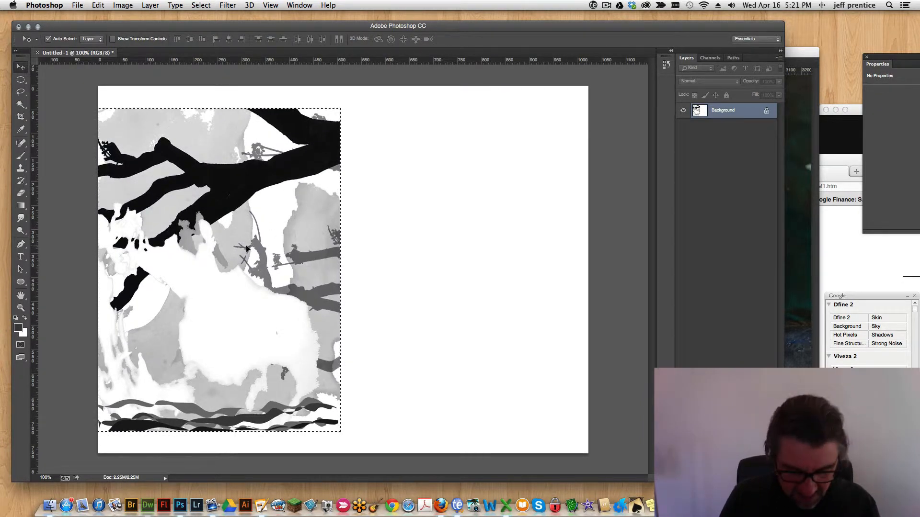
Step: Duplicate the rotated picture to the right, flip the copy horizontally, and align it edge to edge as a mirror image
drag(246, 255, 405, 255)
click(98, 5)
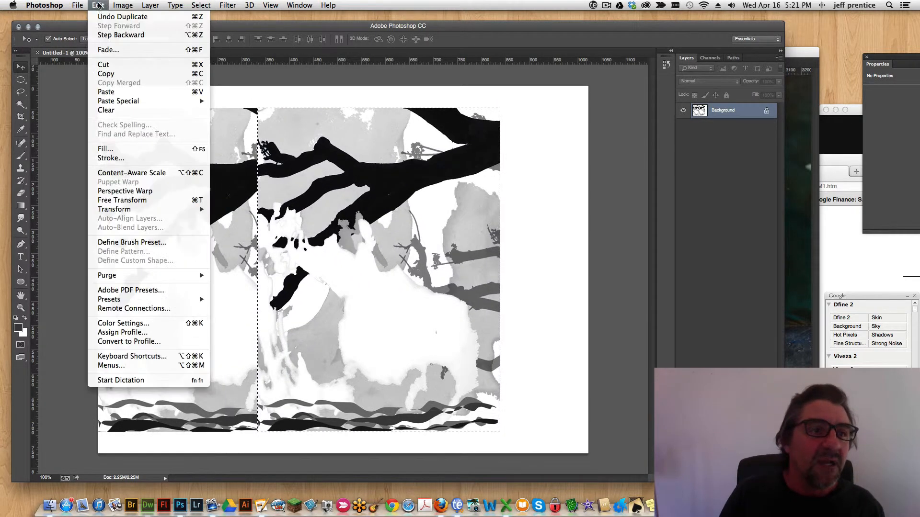
mouse_move(171, 213)
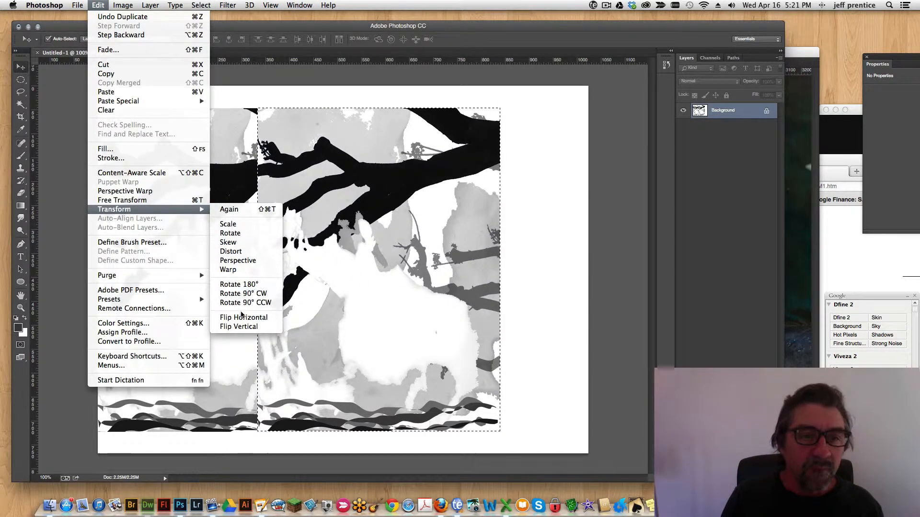
click(243, 318)
drag(294, 262, 375, 264)
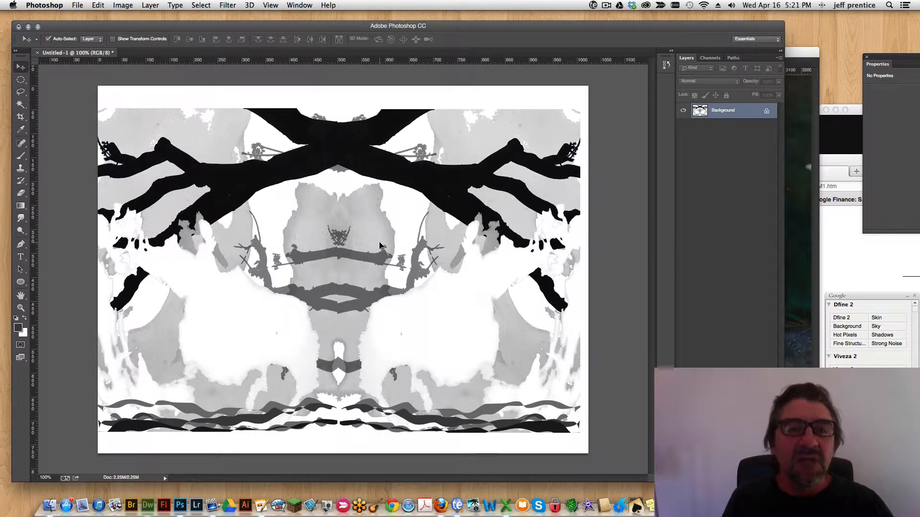
key(super+d)
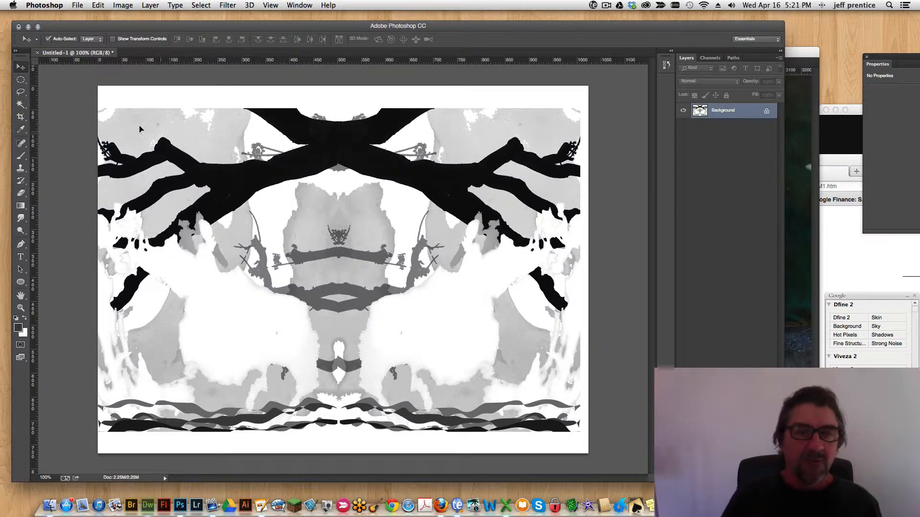
Step: Select the mirrored artwork with the Rectangular Marquee and crop the canvas to it, removing the white margins
click(20, 79)
click(52, 77)
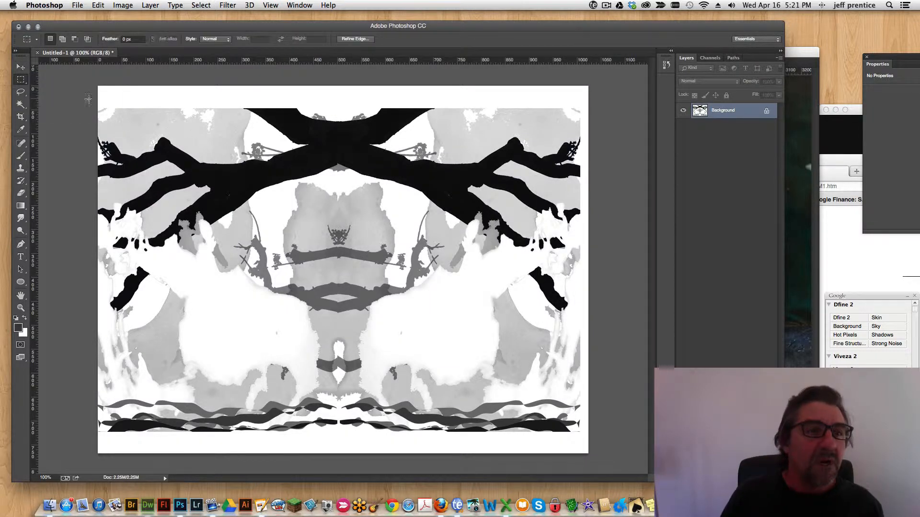
drag(98, 110, 580, 430)
click(98, 5)
mouse_move(114, 4)
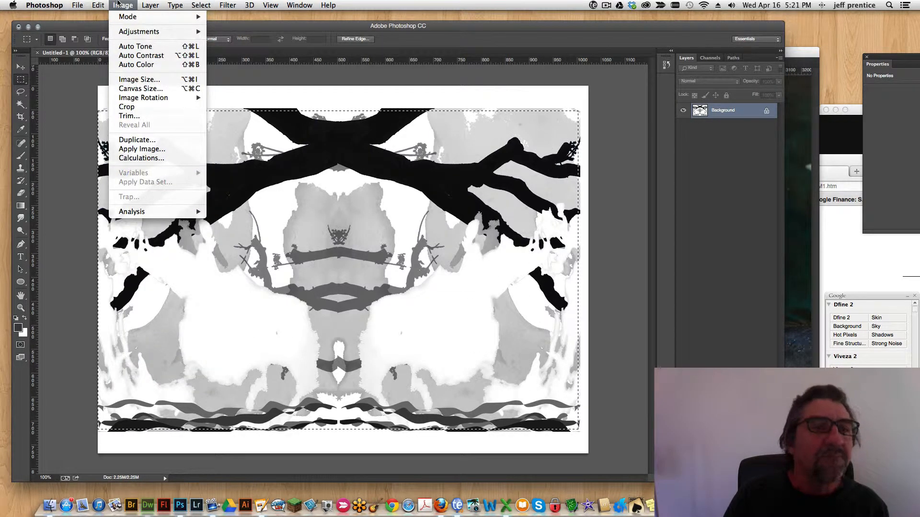
click(144, 107)
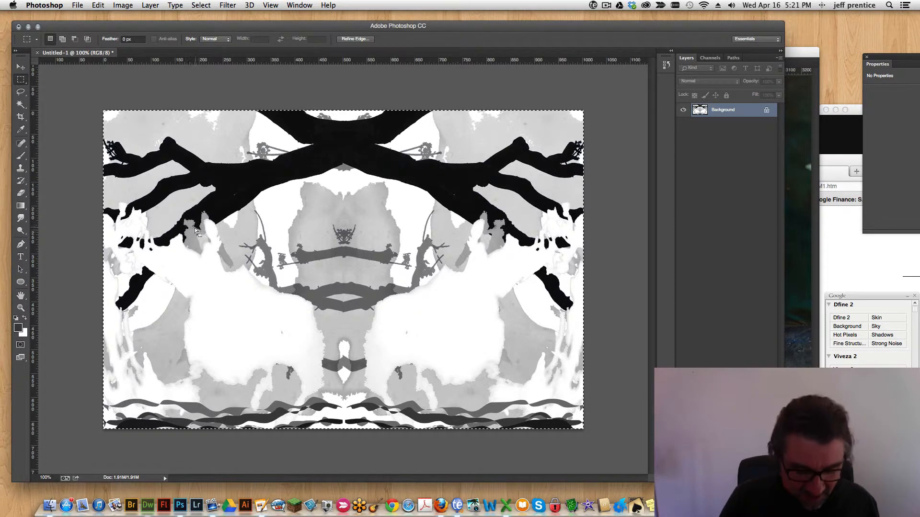
Step: Rotate the entire mirrored image 90° clockwise
click(121, 4)
mouse_move(97, 5)
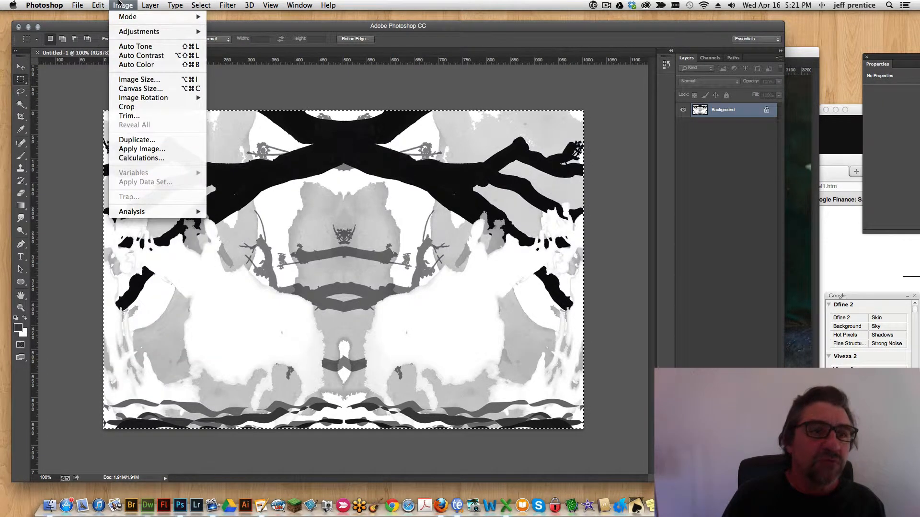
mouse_move(163, 99)
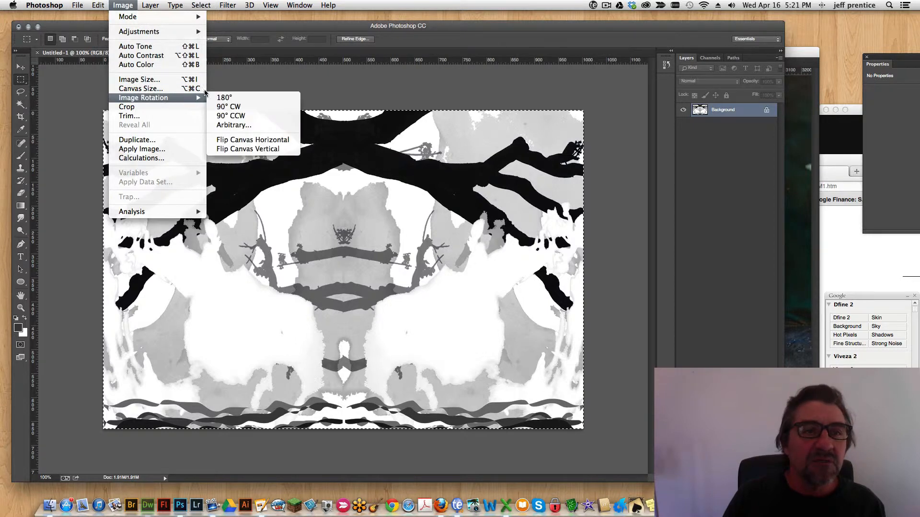
click(233, 108)
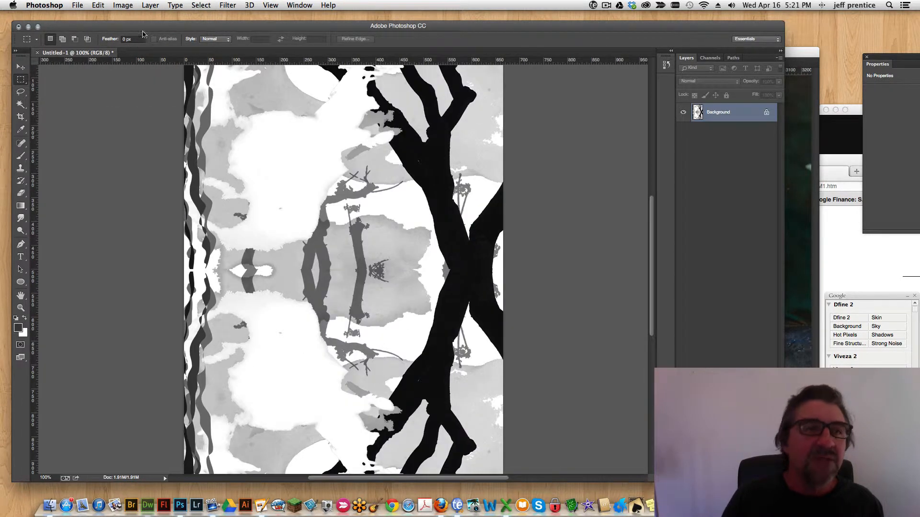
Step: Resize the image proportionally to a height of 600 pixels
click(123, 5)
click(144, 79)
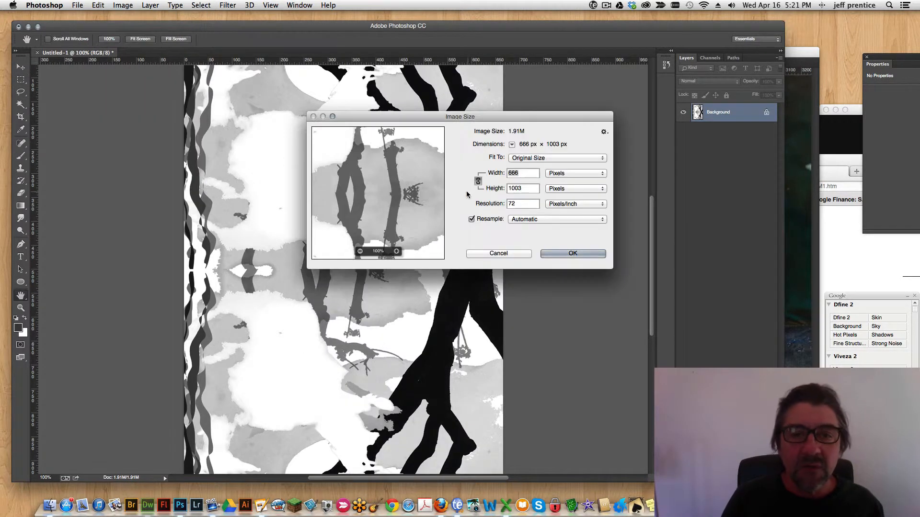
text(4)
key(Tab)
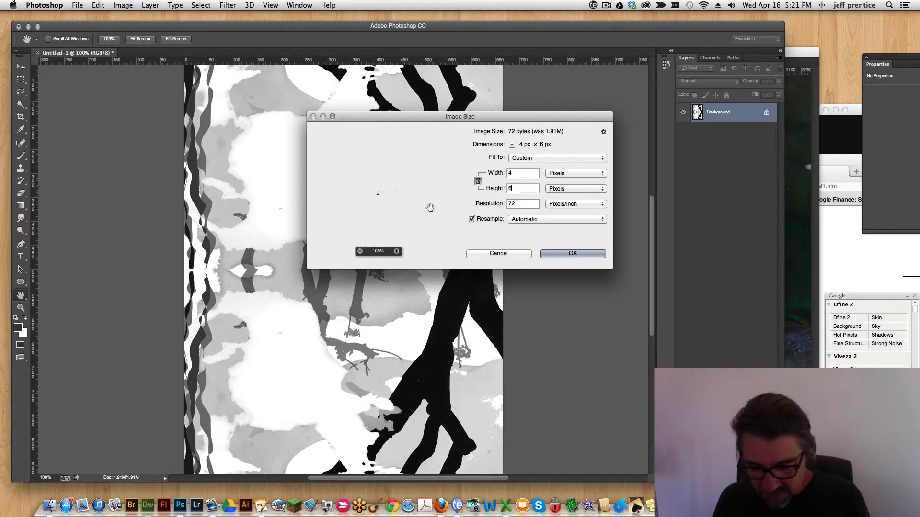
text(600)
key(Return)
Step: Extend the canvas width to 800 pixels at 600 pixels high, anchoring the existing artwork at the upper-left corner
click(117, 4)
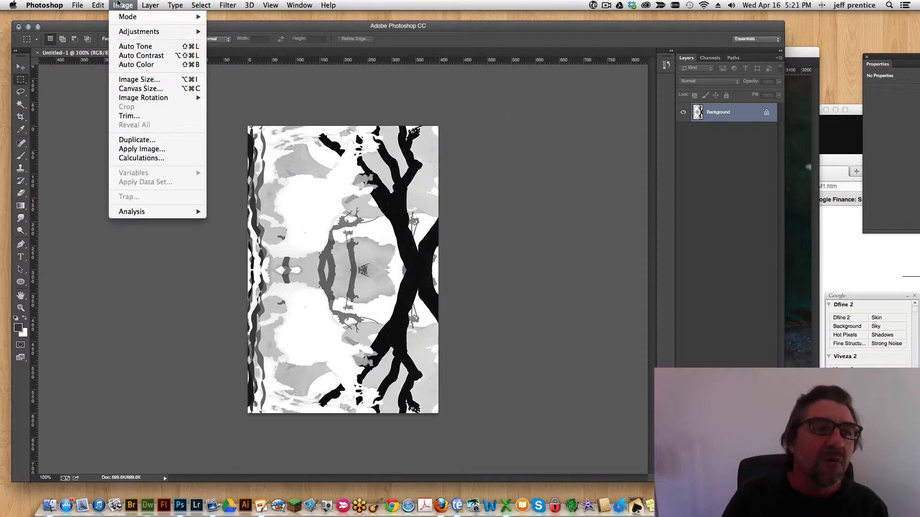
click(141, 89)
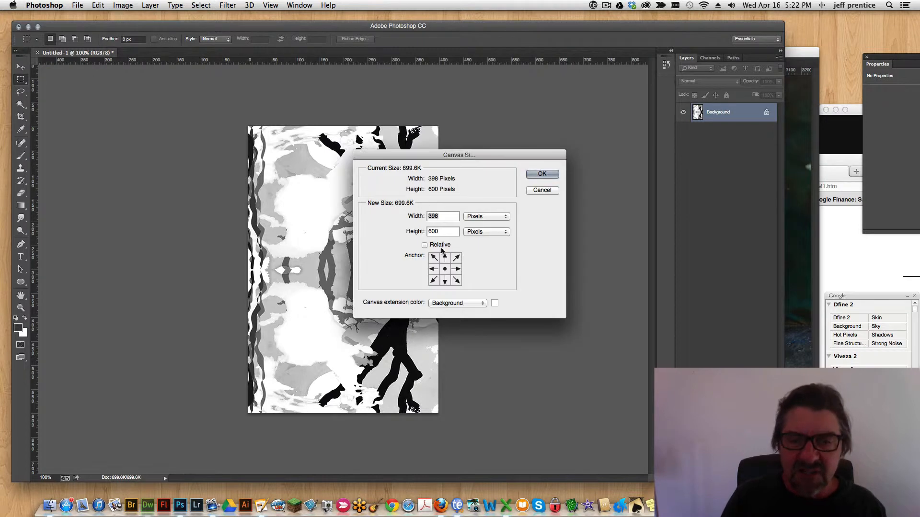
click(434, 257)
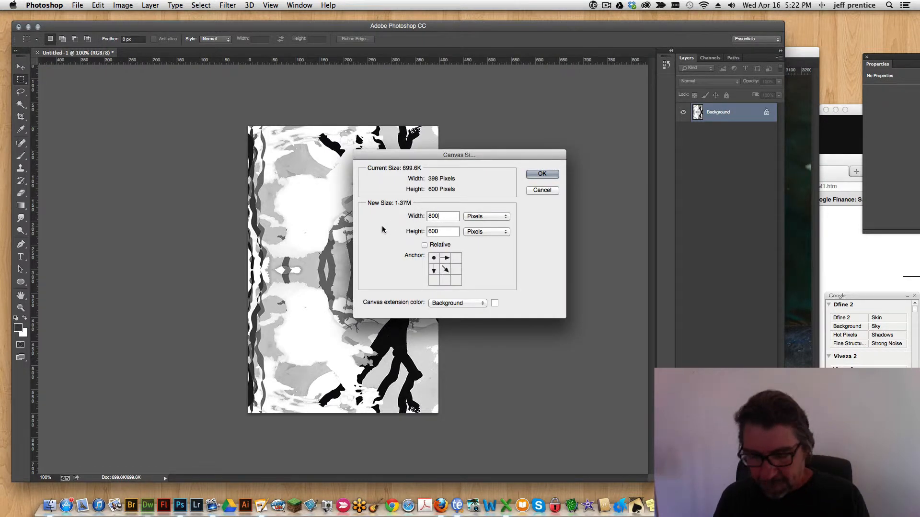
key(Return)
Step: Select the artwork with the Rectangular Marquee, paste a copy as a new layer and move it over the blank right half
drag(339, 125, 151, 413)
key(Left)
key(Left)
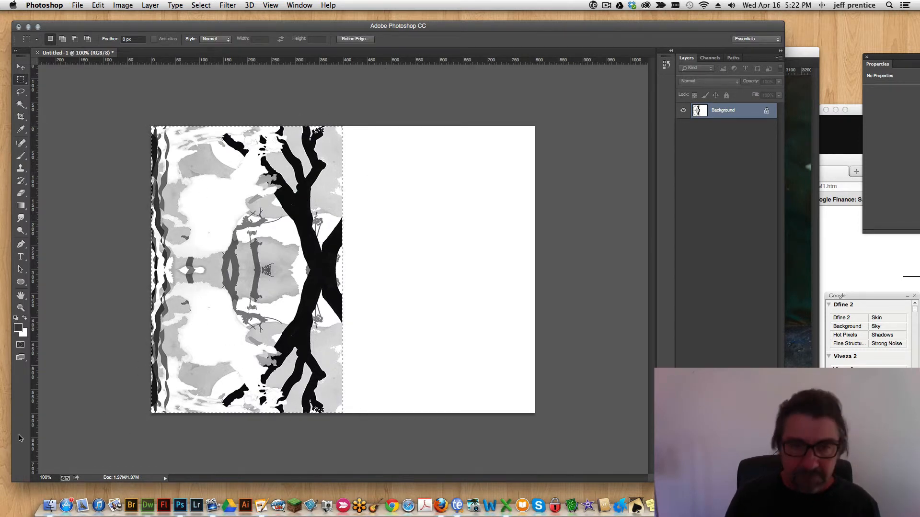
key(super+c)
key(super+v)
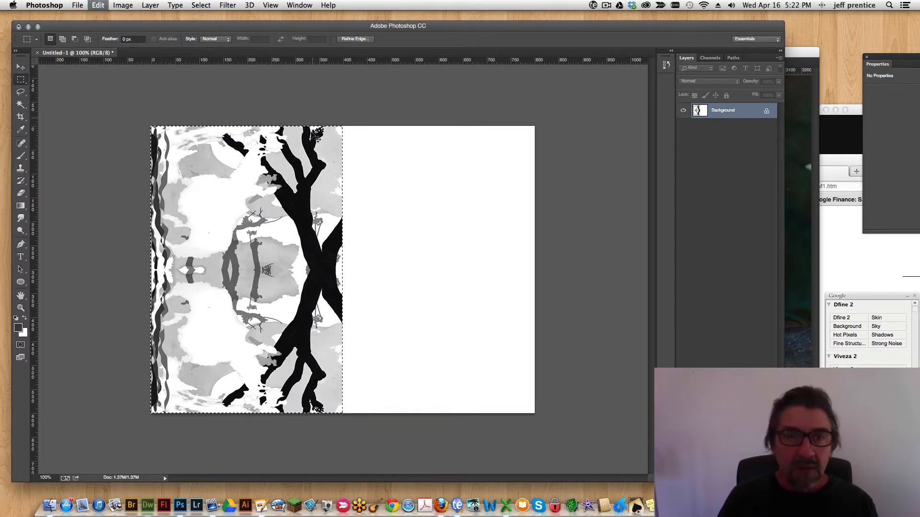
key(v)
drag(276, 283, 462, 283)
Step: Flip the pasted copy horizontally
click(98, 5)
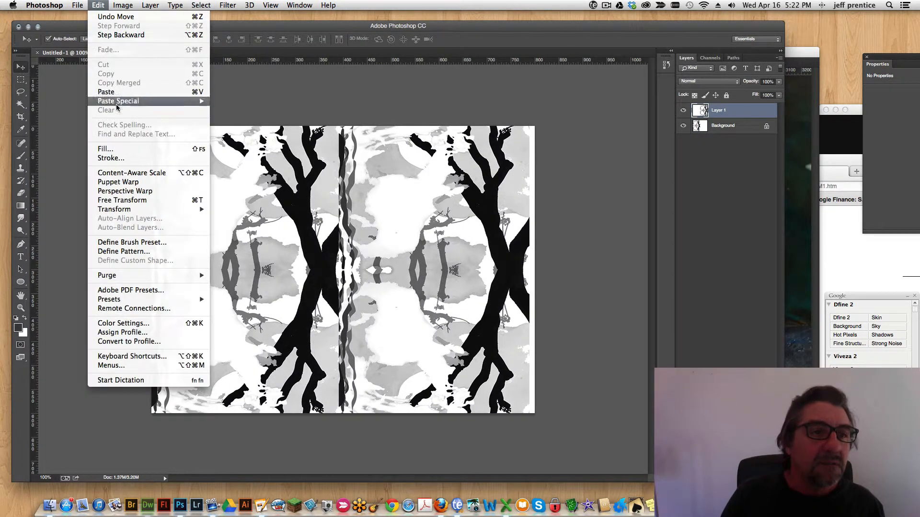
mouse_move(182, 209)
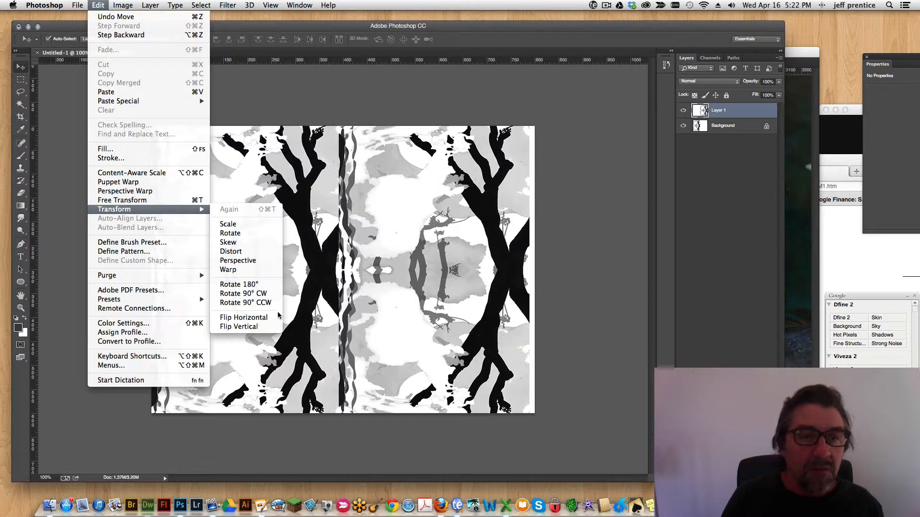
click(242, 317)
Step: Nudge the flipped copy until it aligns with the original half at the centre, and flatten the image
key(Left)
key(Left)
key(Left)
key(Left)
key(Left)
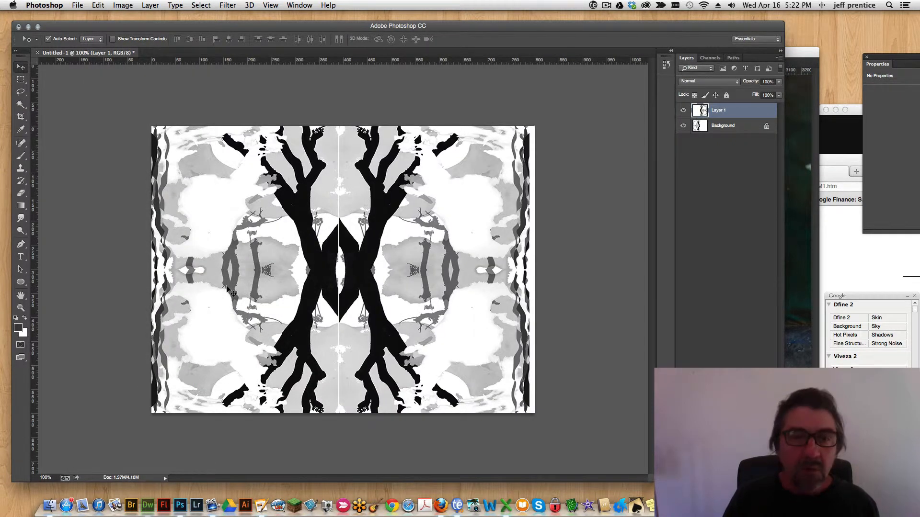
key(Down)
key(Down)
key(Down)
key(Down)
key(Down)
key(Down)
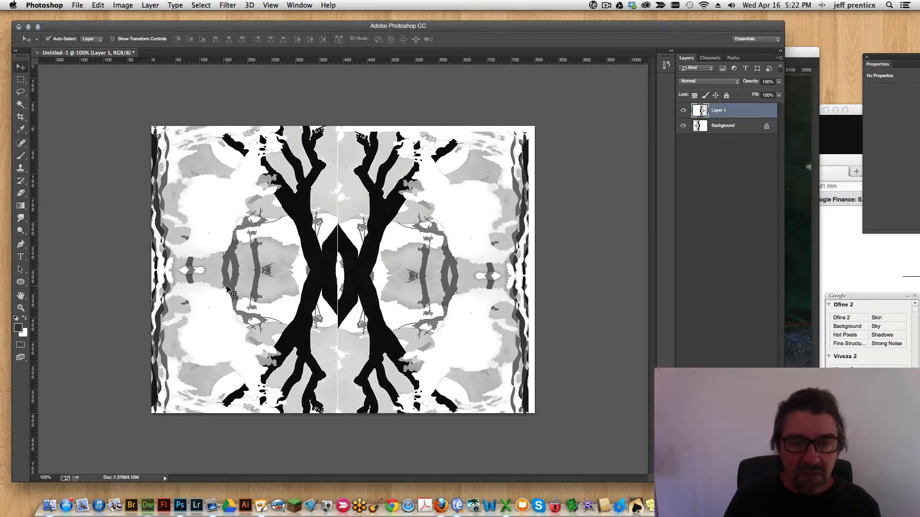
key(Up)
key(Up)
key(Up)
key(Up)
key(Up)
key(Up)
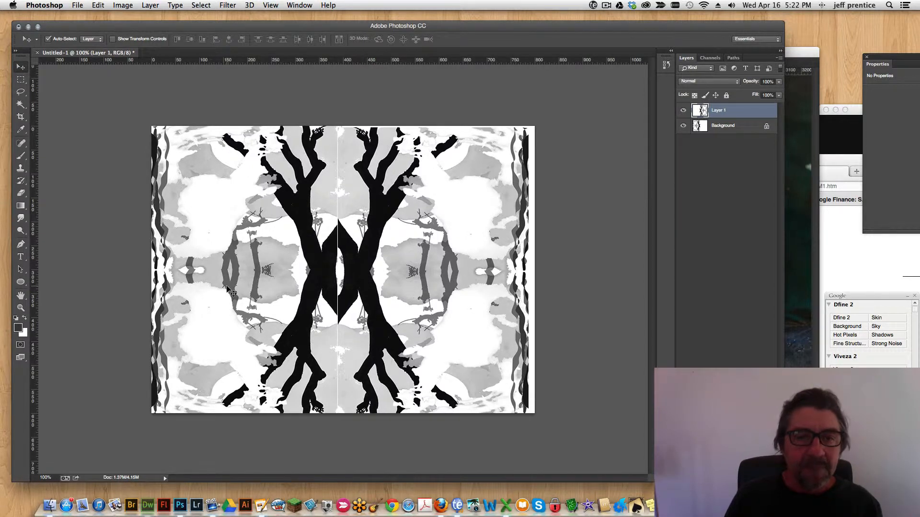
key(Right)
key(Right)
key(Right)
key(Right)
key(Right)
key(Right)
key(Right)
key(Right)
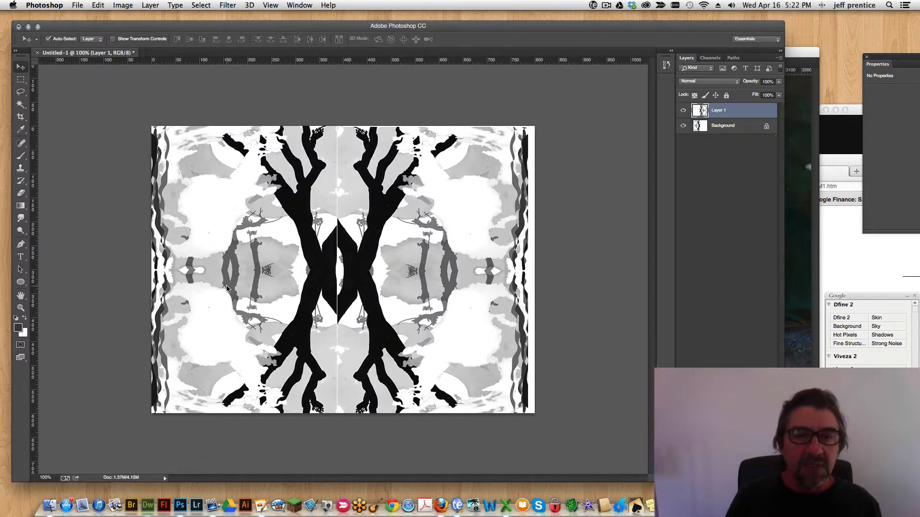
key(Right)
key(Right)
key(Right)
key(Right)
key(Right)
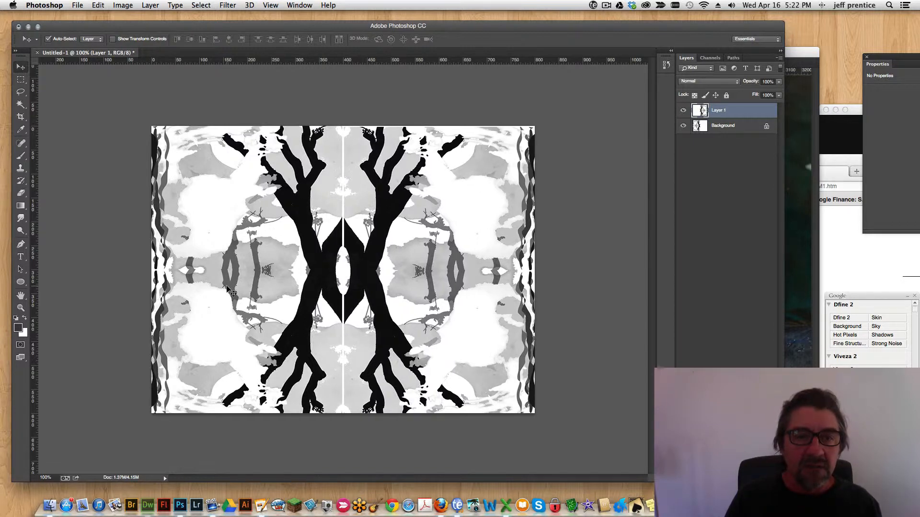
key(Left)
key(Left)
key(Left)
key(Left)
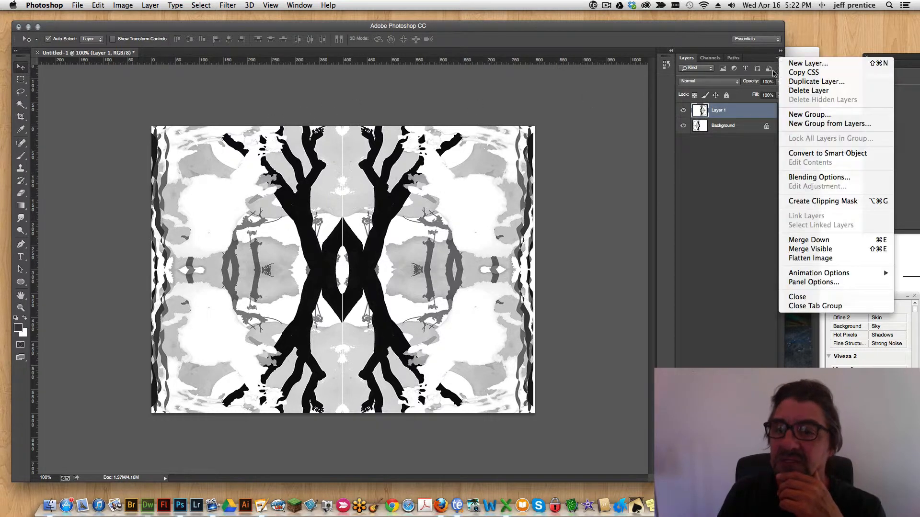
click(801, 258)
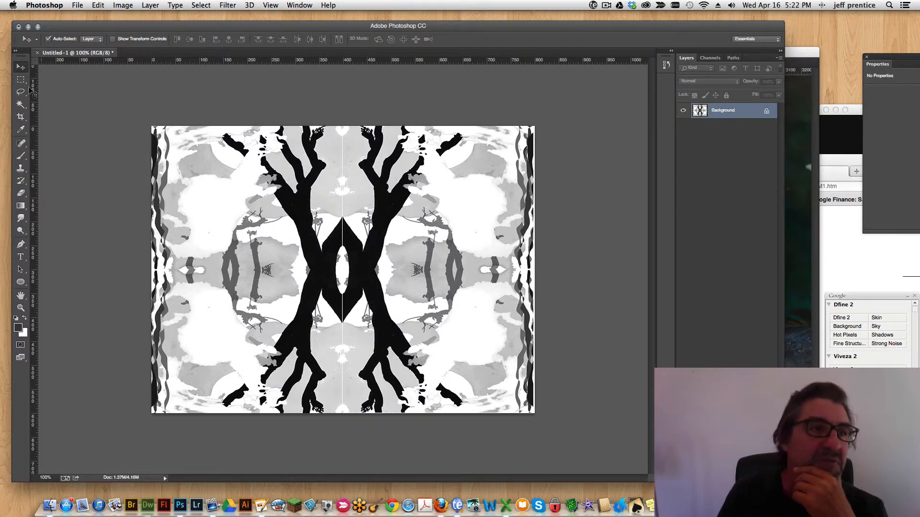
Step: Draw a small circular selection between the upper branches, fill it with a dark-to-light linear gradient and deselect it
click(20, 80)
drag(21, 83, 52, 90)
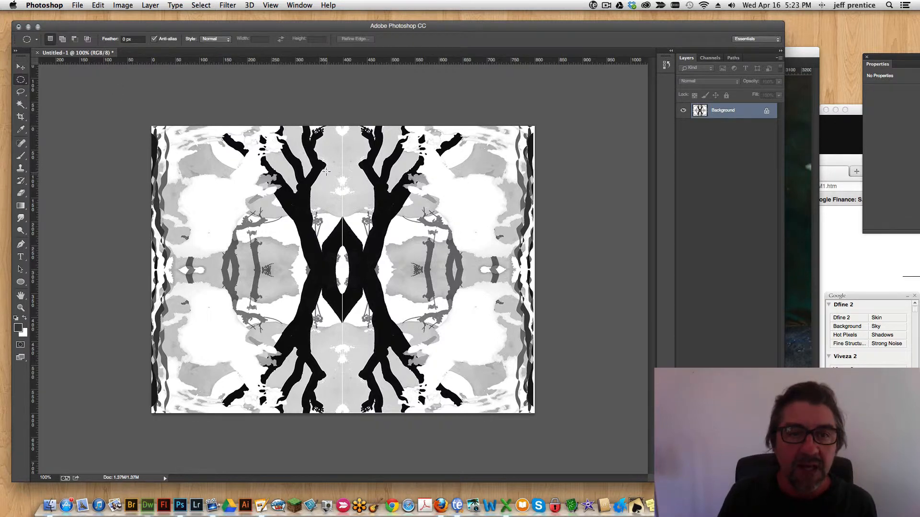
mouse_move(326, 172)
mouse_down()
mouse_move(374, 207)
mouse_move(367, 202)
mouse_up()
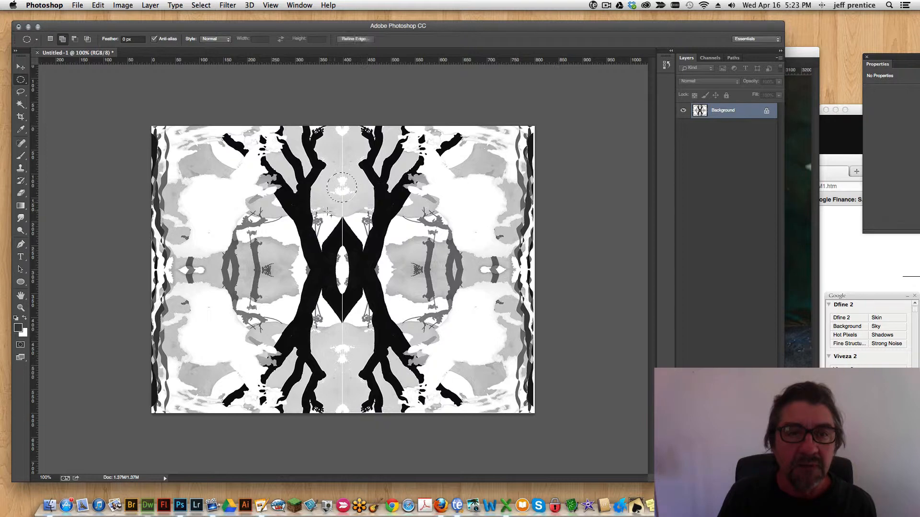
click(22, 206)
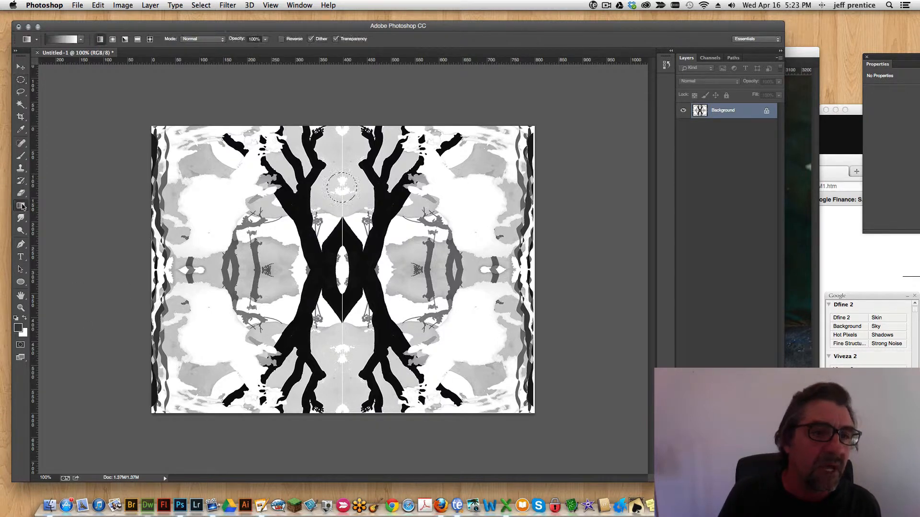
drag(326, 195, 457, 126)
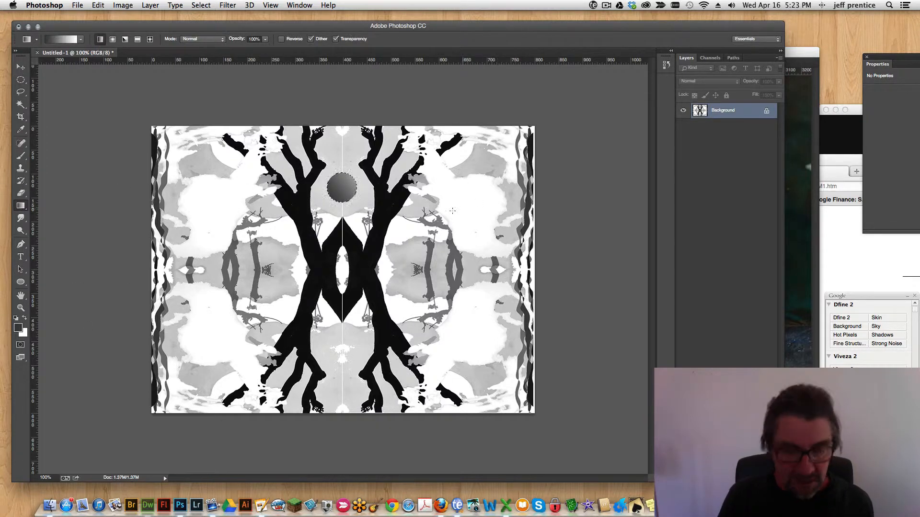
key(super+d)
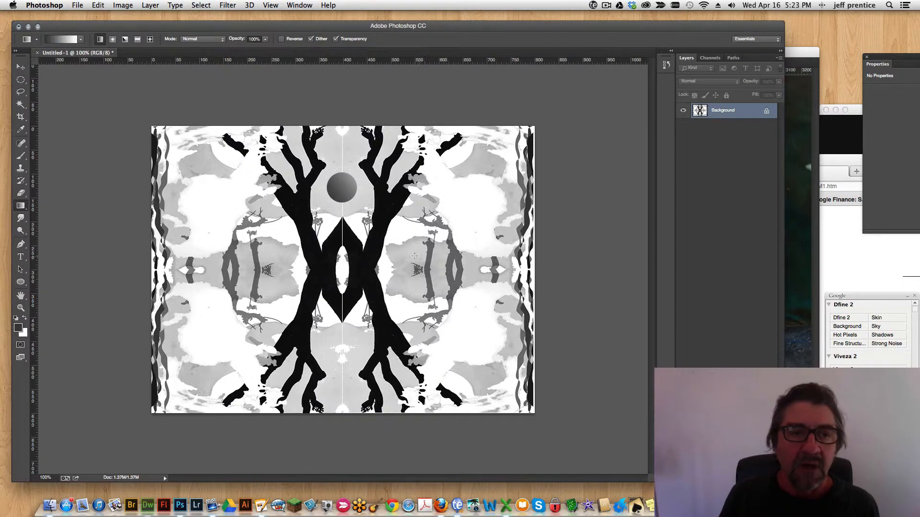
Step: Lasso a small freeform X-like shape in the upper-right white area, fill it with black and deselect it
click(21, 92)
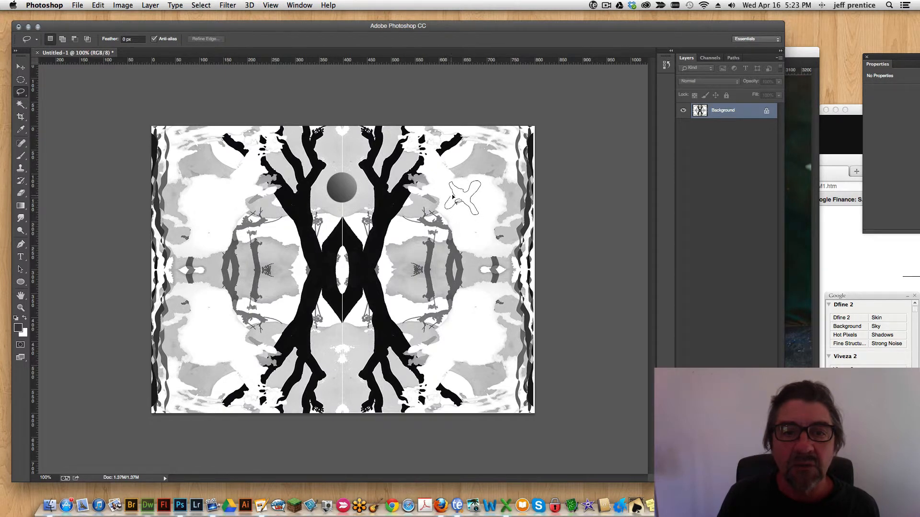
drag(454, 196, 455, 198)
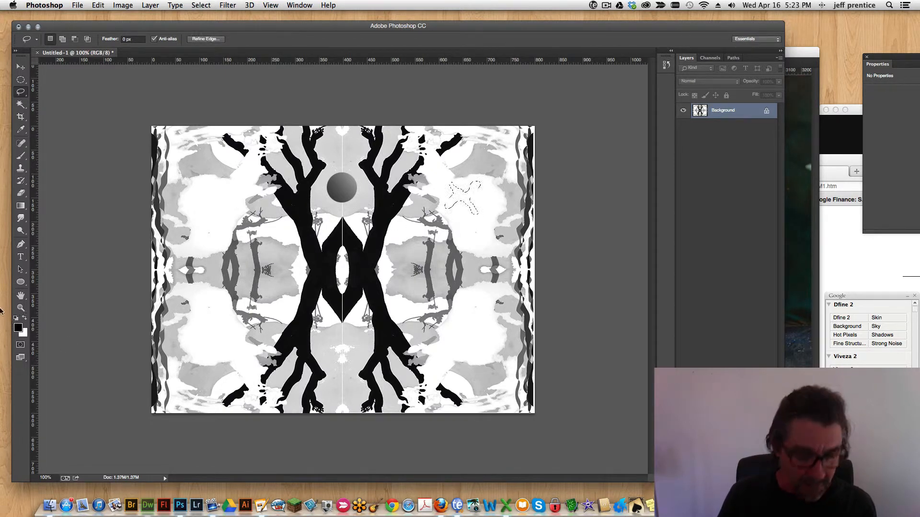
key(alt+BackSpace)
key(super+d)
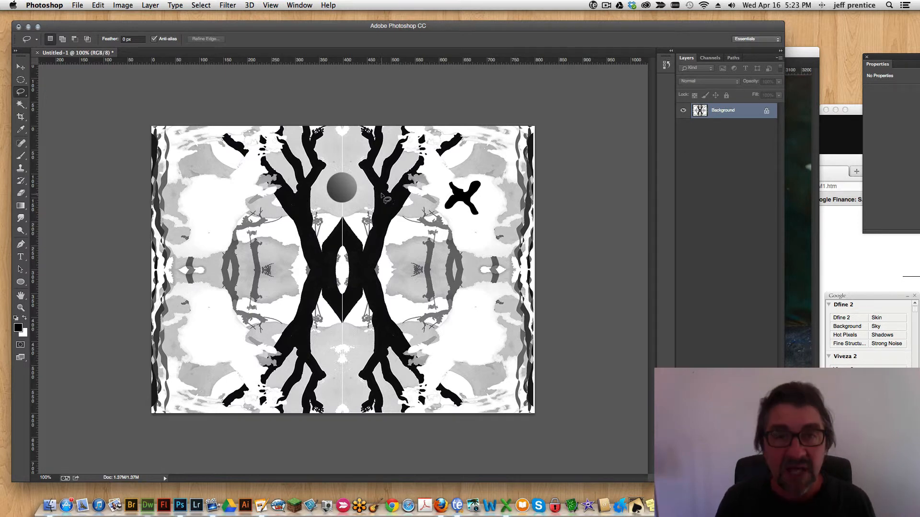
Step: Copy the entire image to the clipboard and clear the selection
key(super+a)
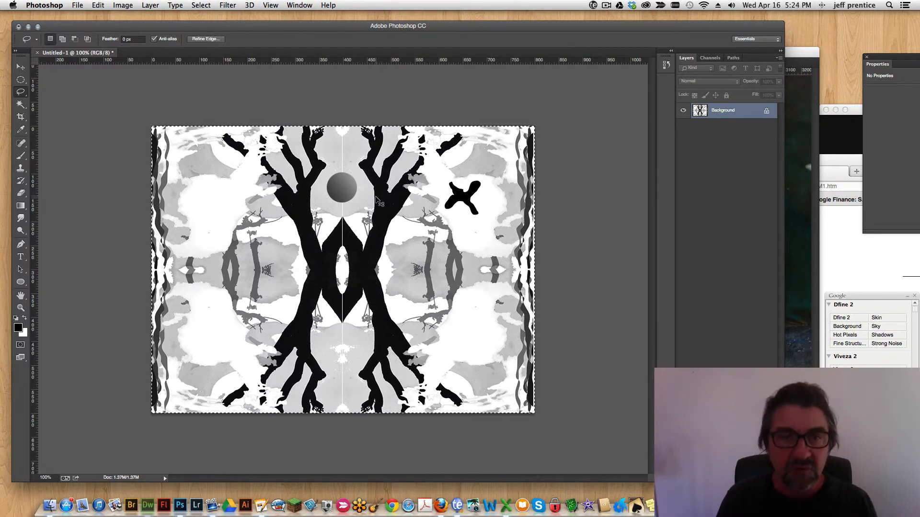
key(super+c)
key(w)
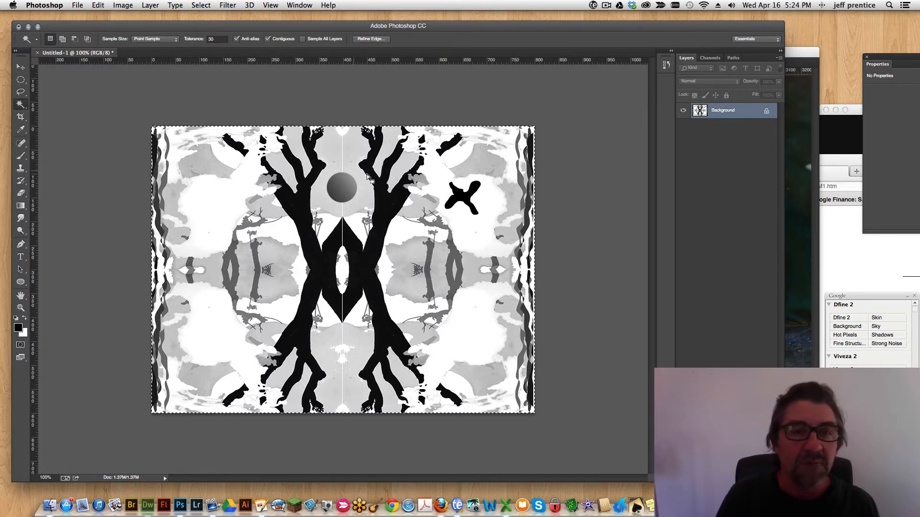
key(super+d)
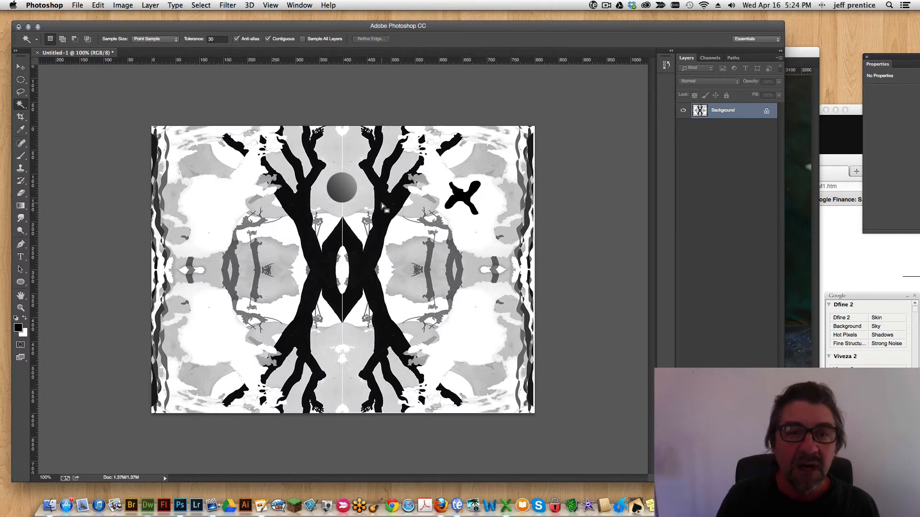
Step: Select both black tree shapes with the Magic Wand and paste the copied image into the selection as a masked layer
click(382, 206)
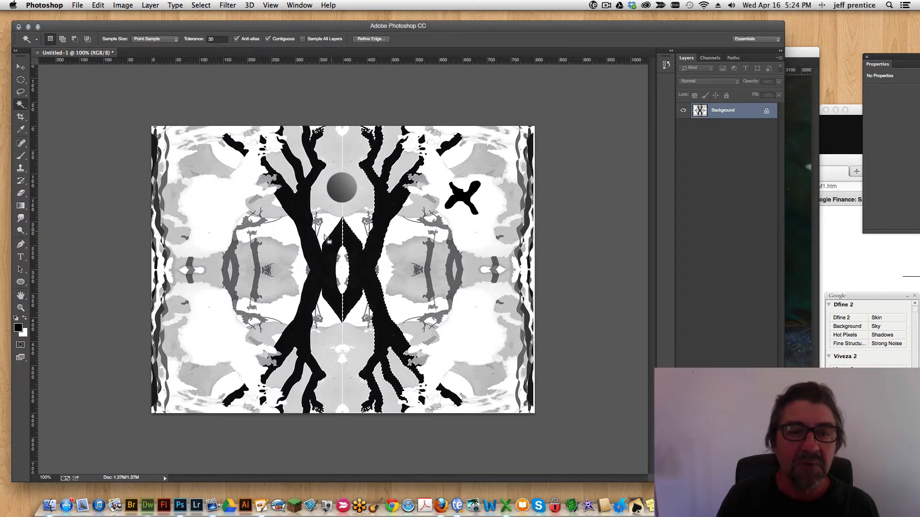
shift+click(331, 248)
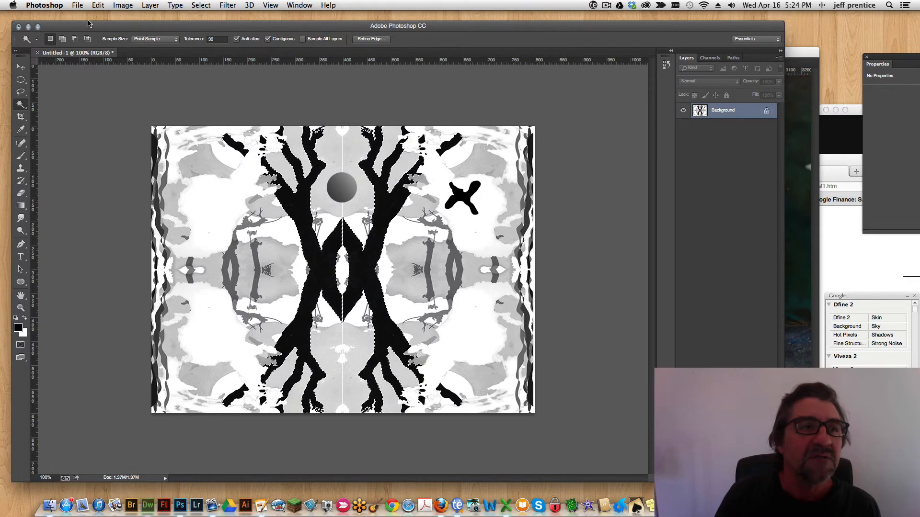
click(96, 5)
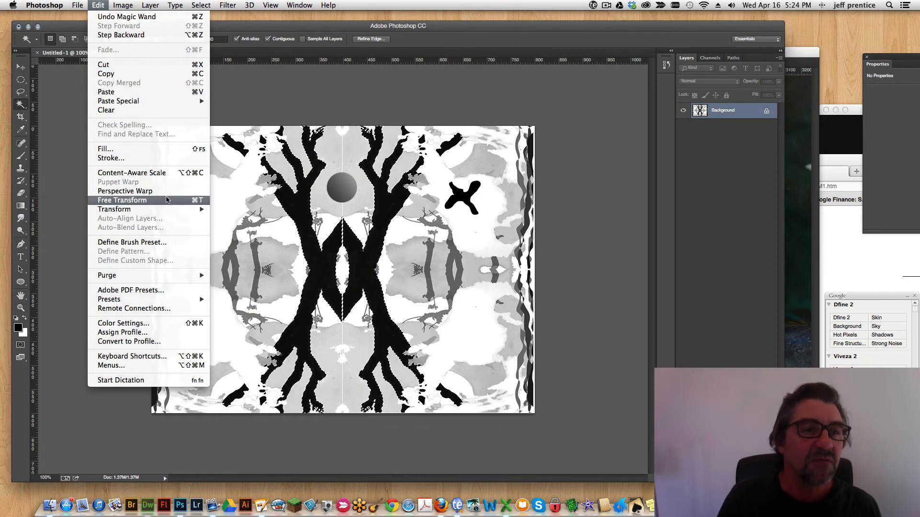
mouse_move(166, 210)
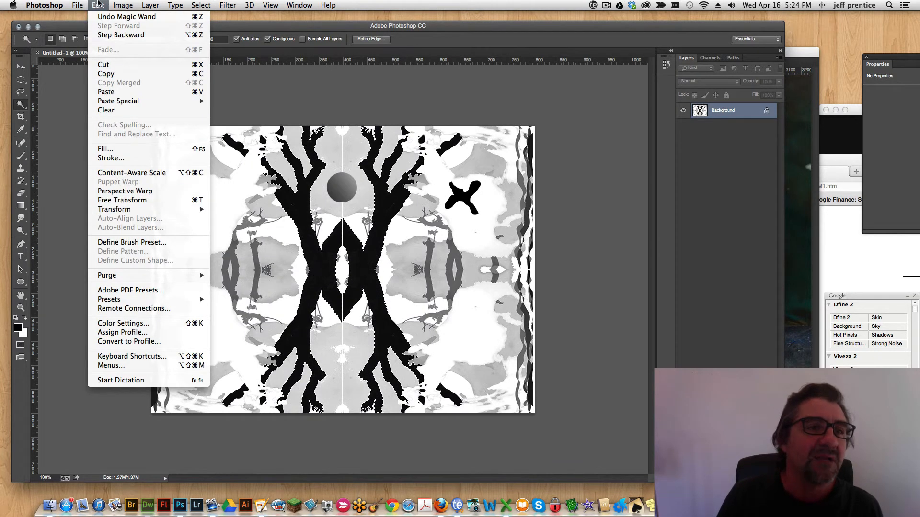
mouse_move(136, 101)
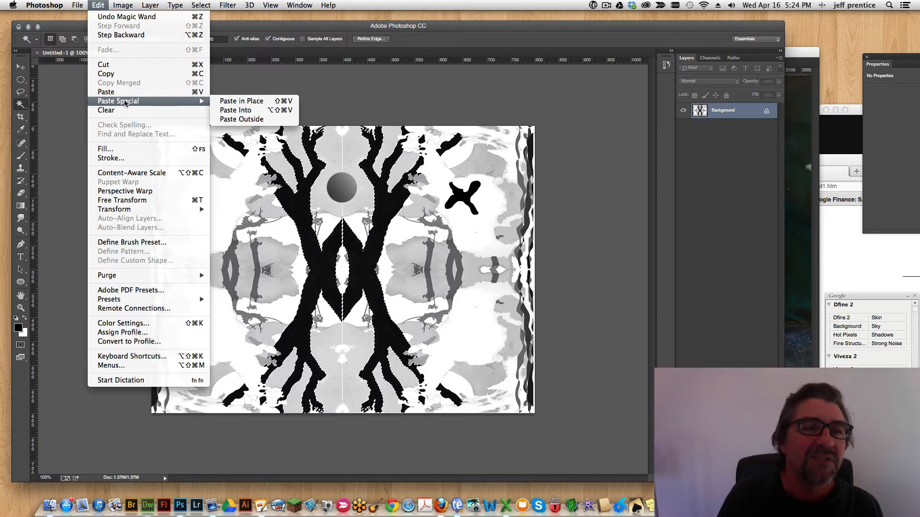
click(236, 111)
Step: Free-transform the pasted image inside the tree mask: rotate it 90°, scale it to about 90% and centre it horizontally on the canvas
key(super+t)
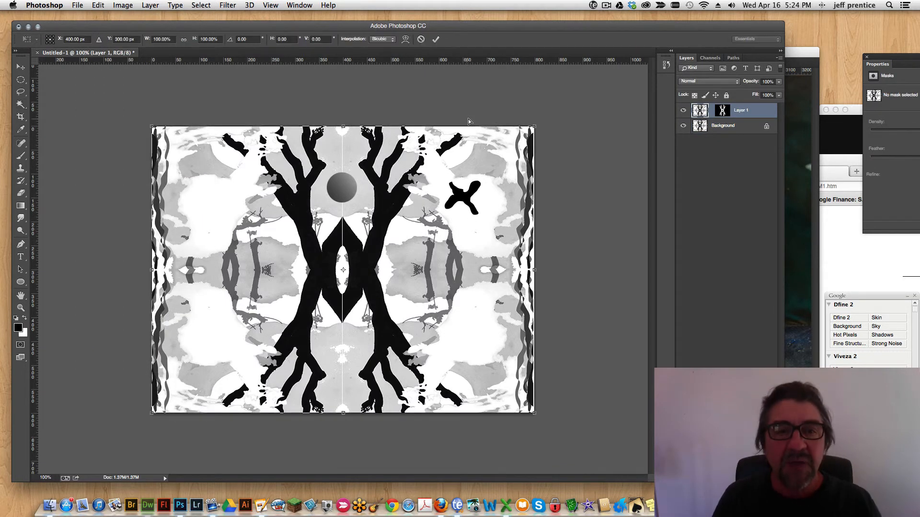
drag(531, 128, 350, 390)
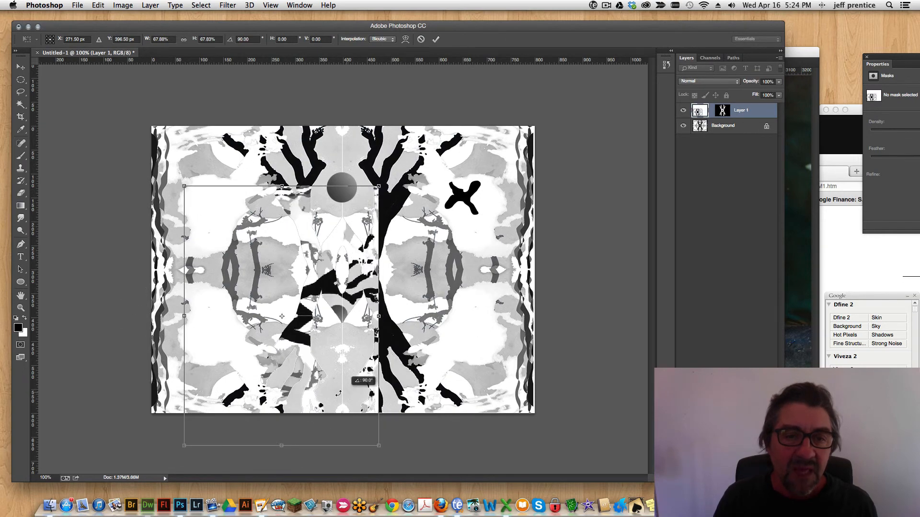
drag(373, 278, 419, 197)
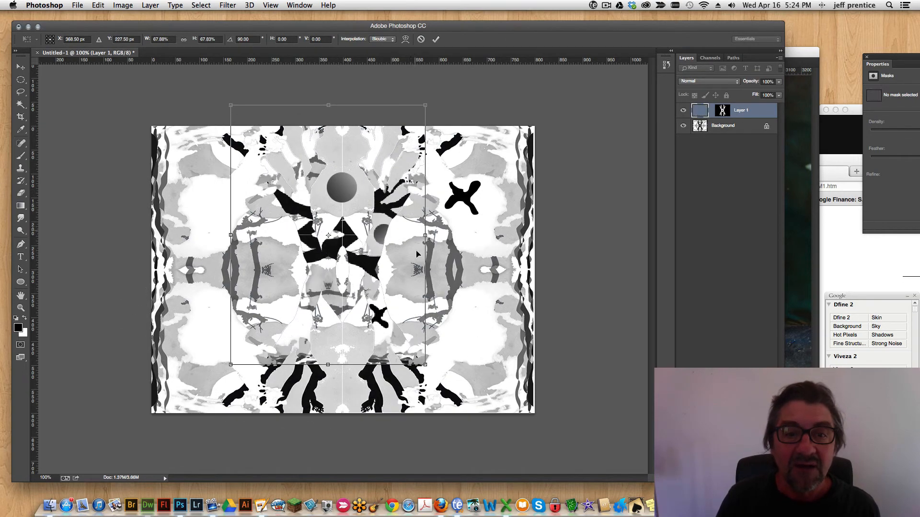
drag(425, 365, 488, 449)
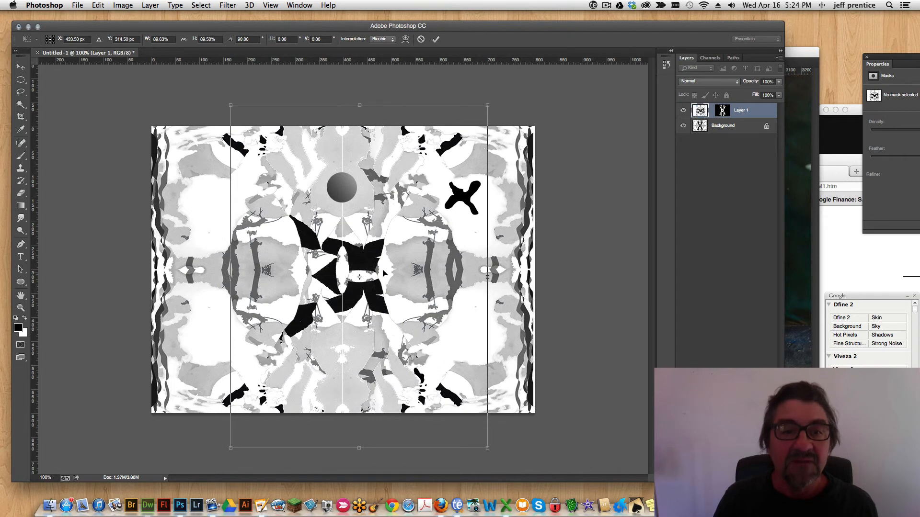
drag(420, 261, 403, 261)
key(Return)
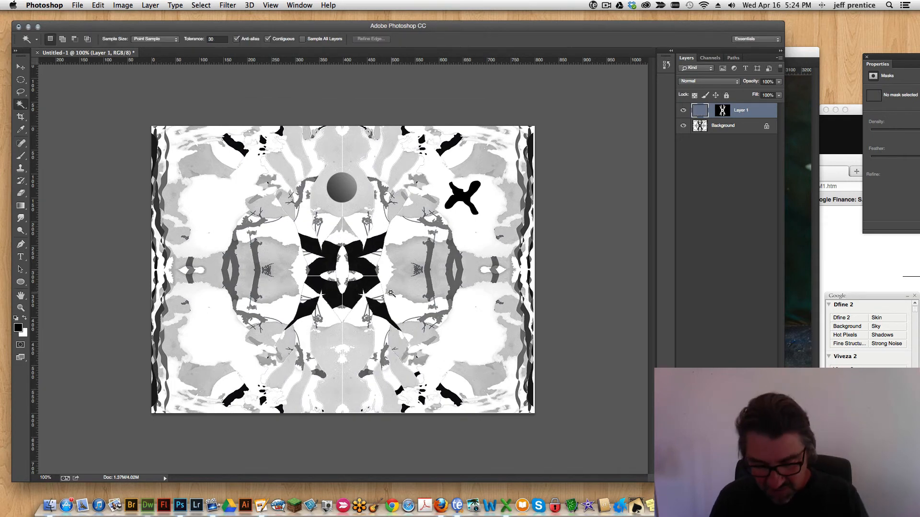
Step: Darken the masked layer with Hue/Saturation by setting Lightness to -58
key(super+u)
drag(657, 281, 631, 284)
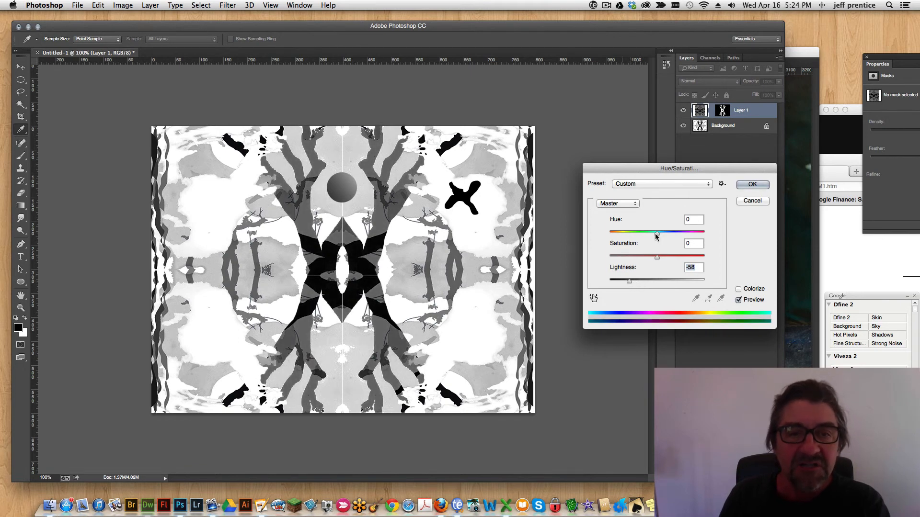
click(751, 185)
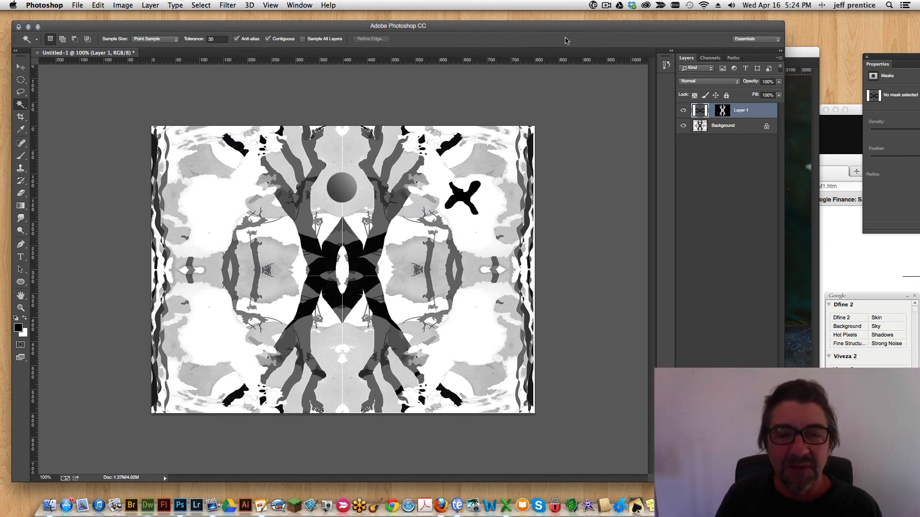
click(605, 5)
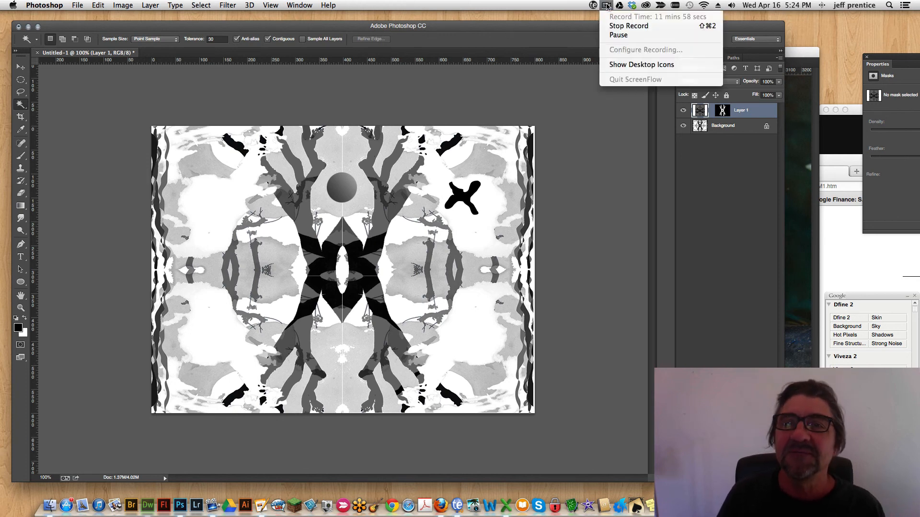